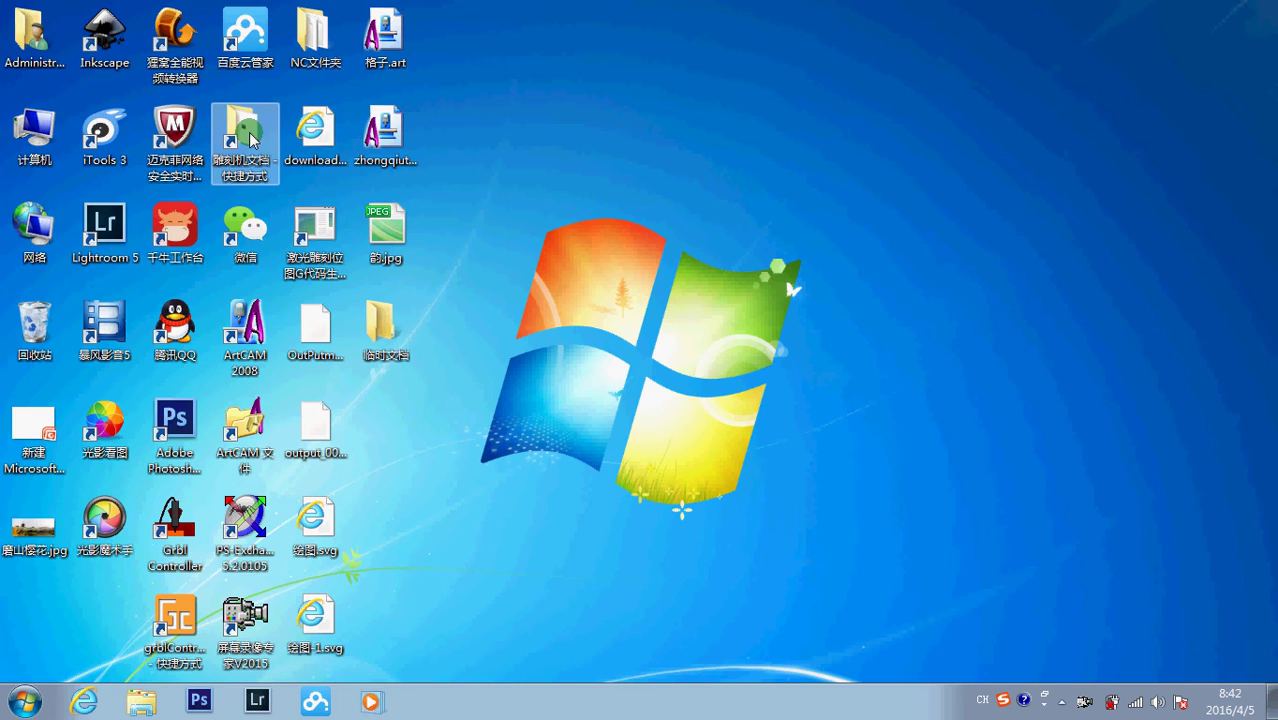
# Open the 雕刻机文档 folder and extract 雕刻机文档20160114.rar into the current folder, declining to replace any existing files
pyautogui.doubleClick(250, 140)
pyautogui.click(224, 145)
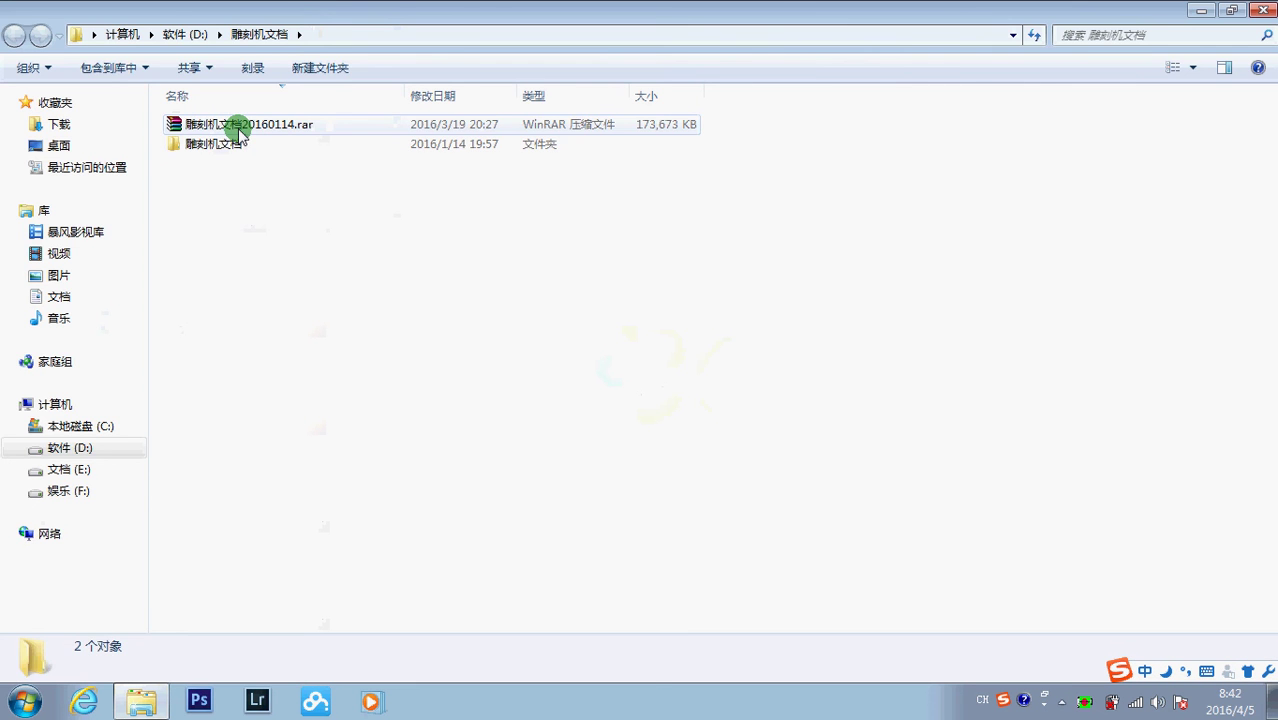
pyautogui.click(240, 133)
pyautogui.rightClick(244, 133)
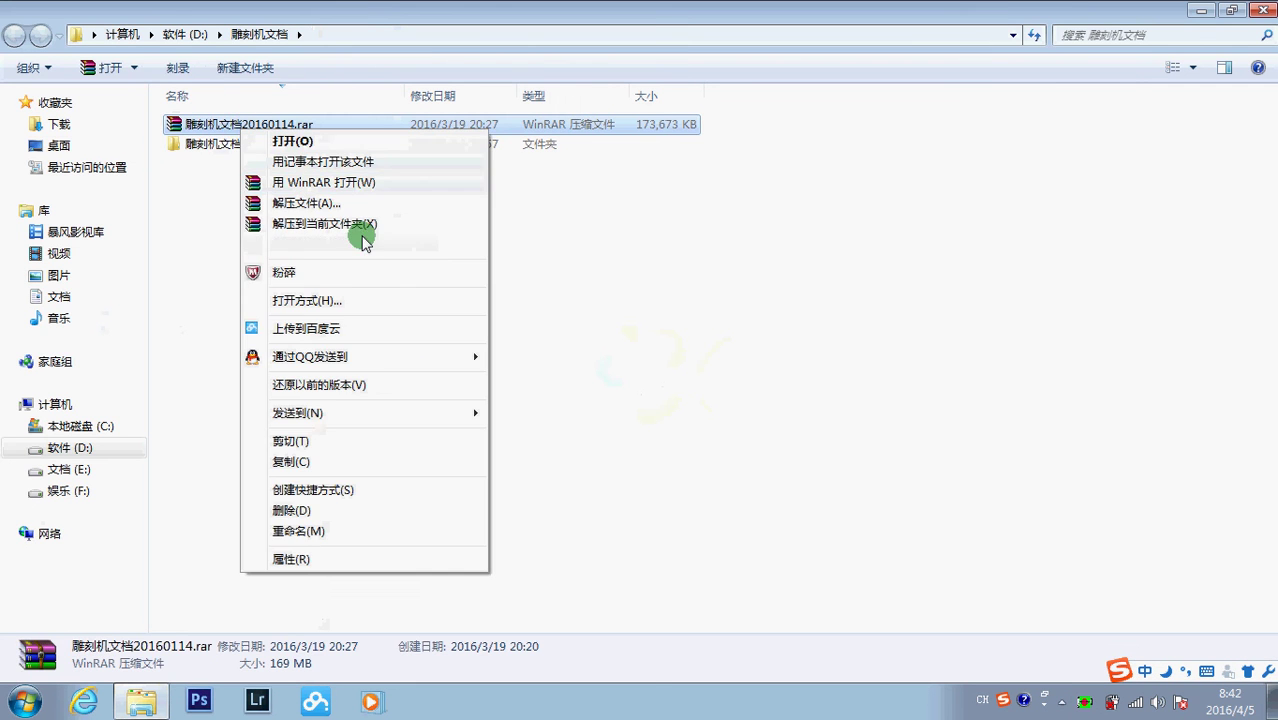
pyautogui.click(376, 224)
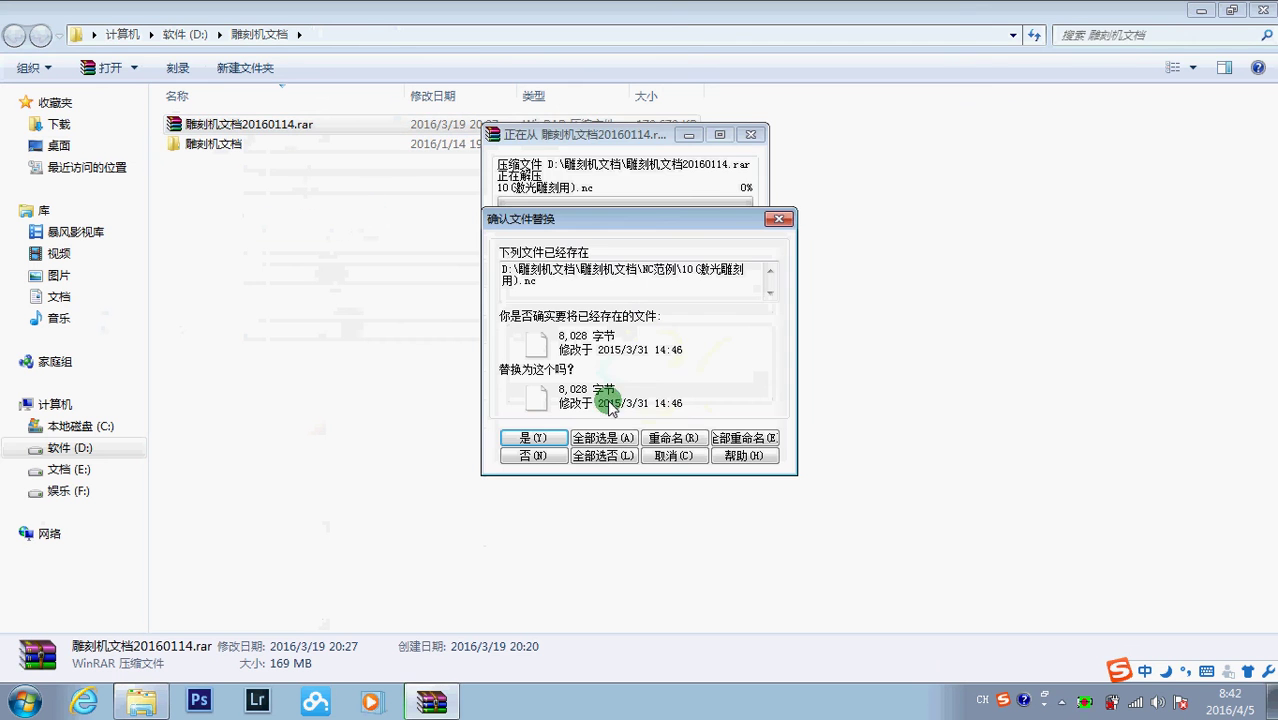
pyautogui.click(605, 456)
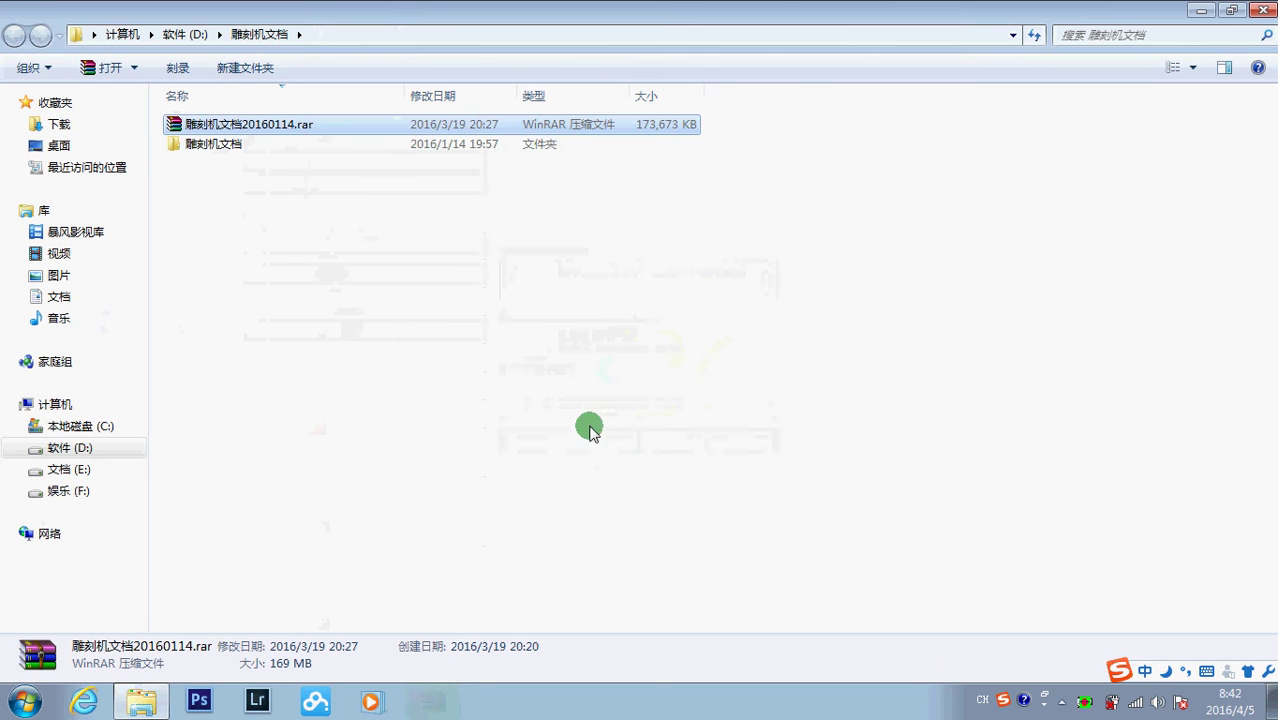
# Open HL340.zip from 雕刻机文档\软件及驱动\驱动 and dismiss the advertisement window
pyautogui.doubleClick(240, 147)
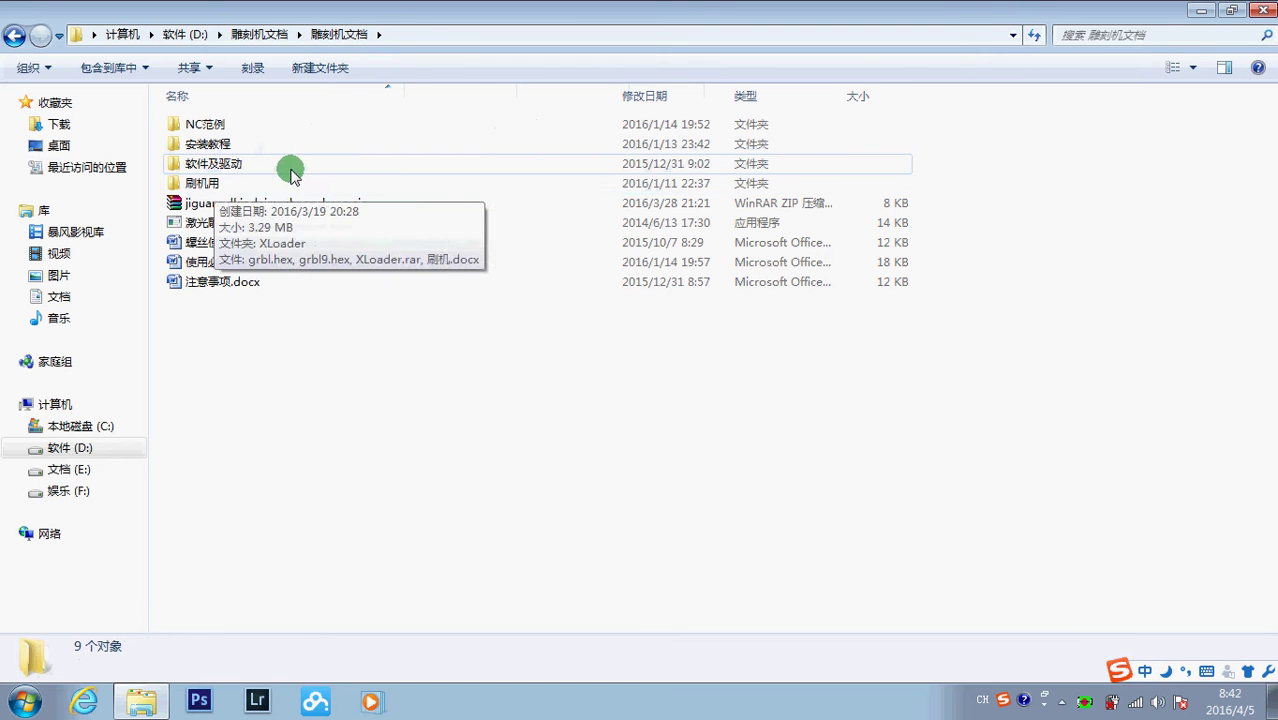
pyautogui.click(218, 165)
pyautogui.doubleClick(218, 165)
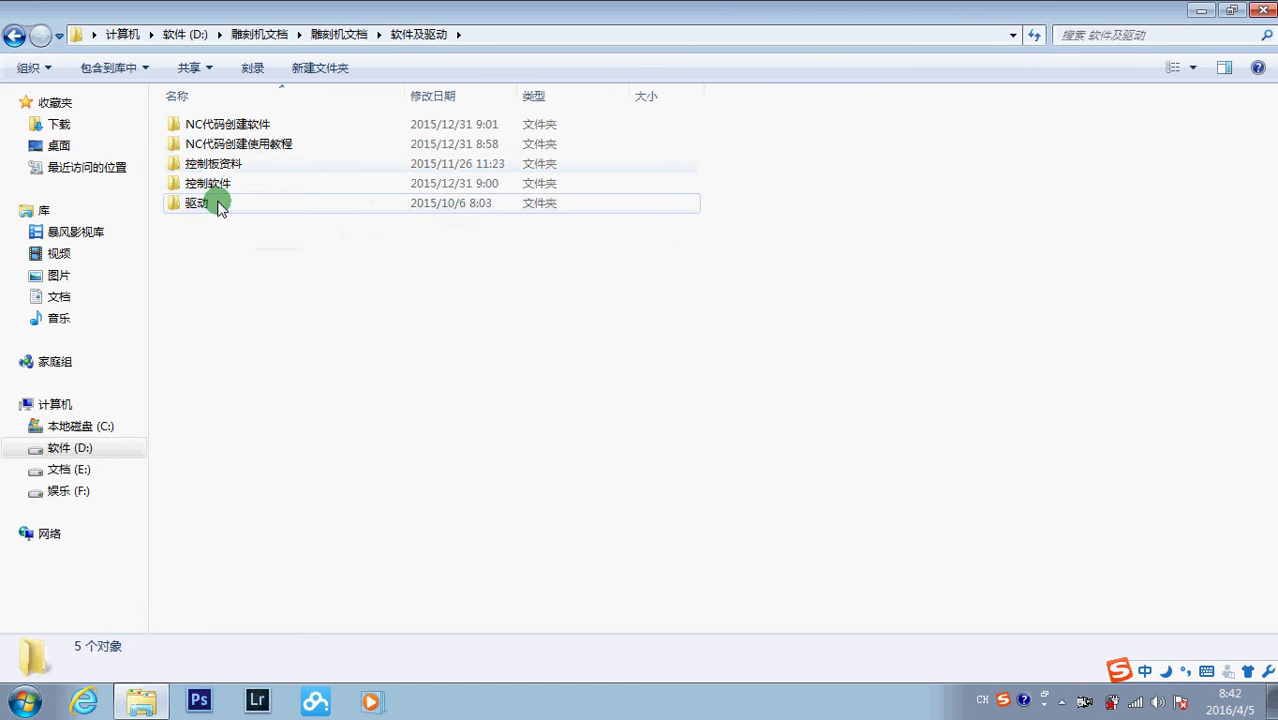
pyautogui.doubleClick(214, 200)
pyautogui.doubleClick(214, 131)
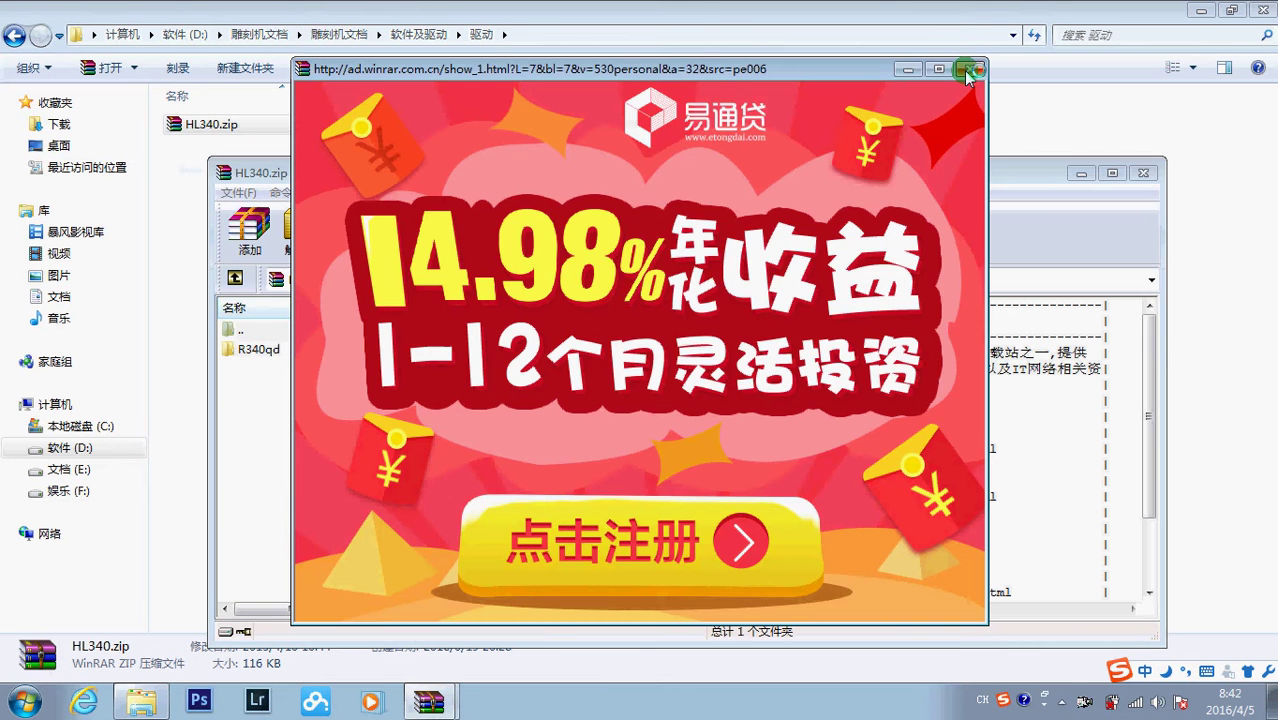
pyautogui.click(967, 69)
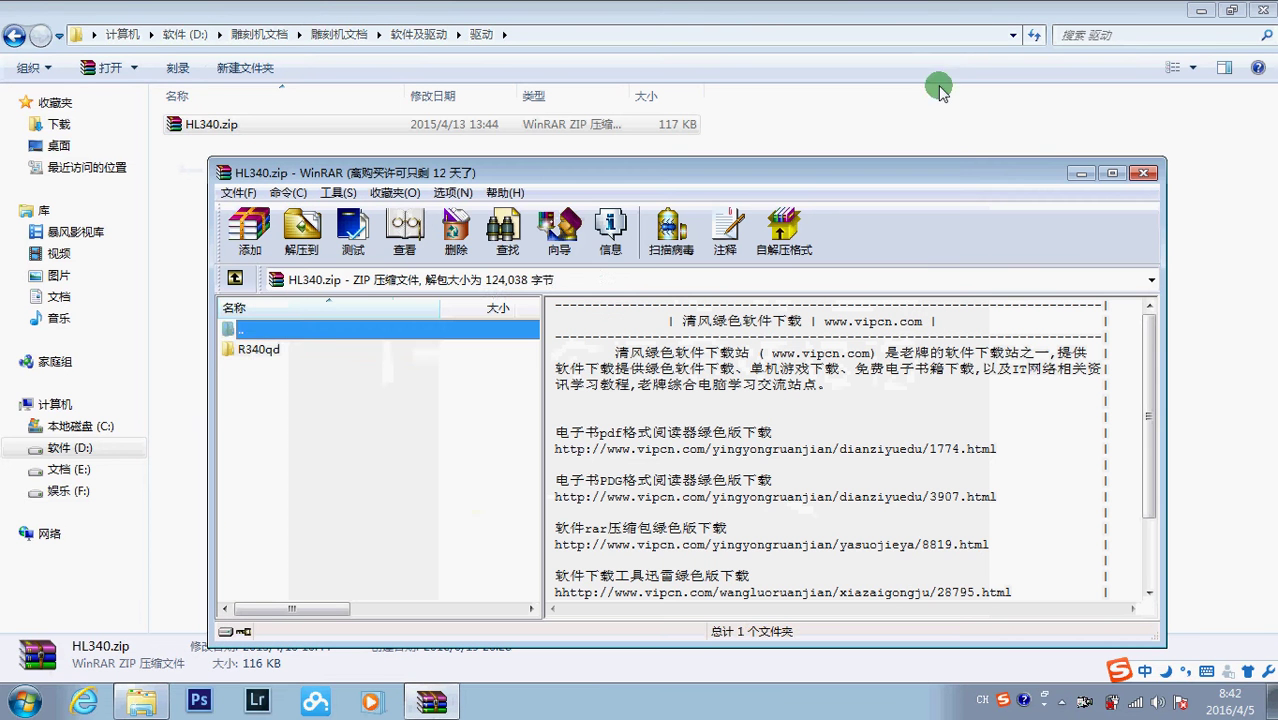
# Run HL340.EXE from the archive's R340qd folder and install the CH340SER.INF driver
pyautogui.doubleClick(258, 349)
pyautogui.click(265, 350)
pyautogui.doubleClick(428, 346)
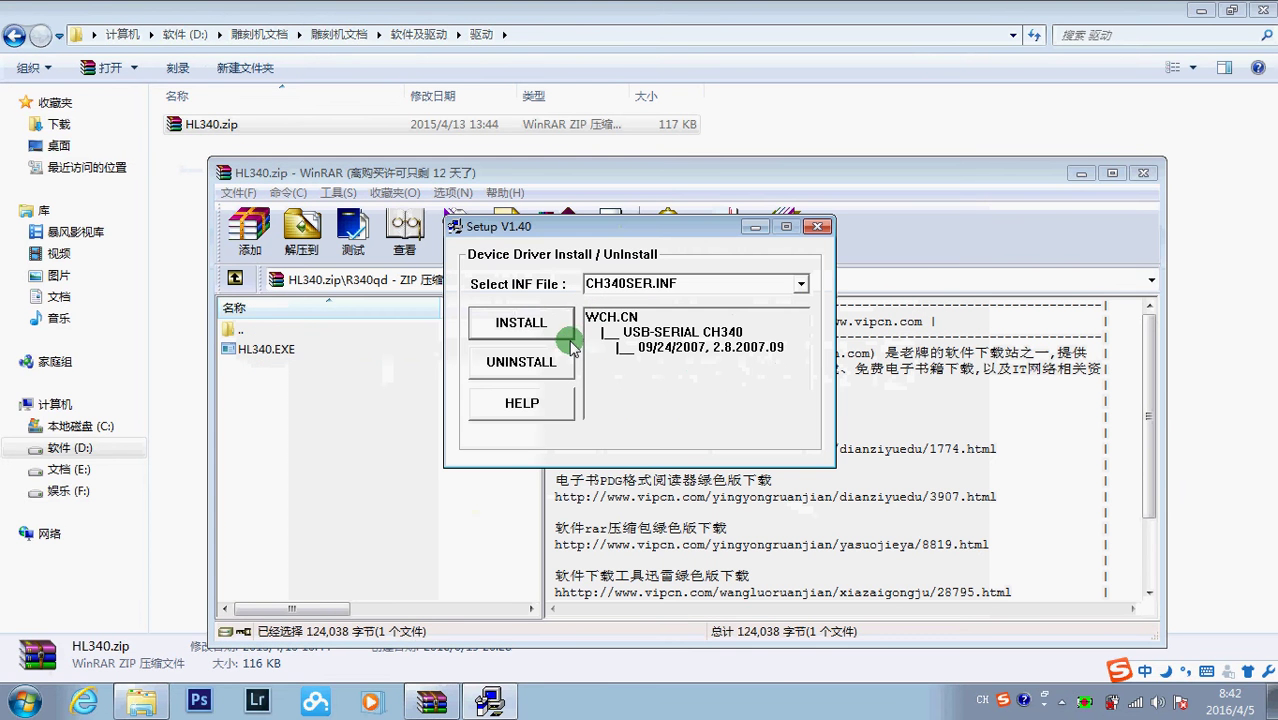
pyautogui.click(539, 328)
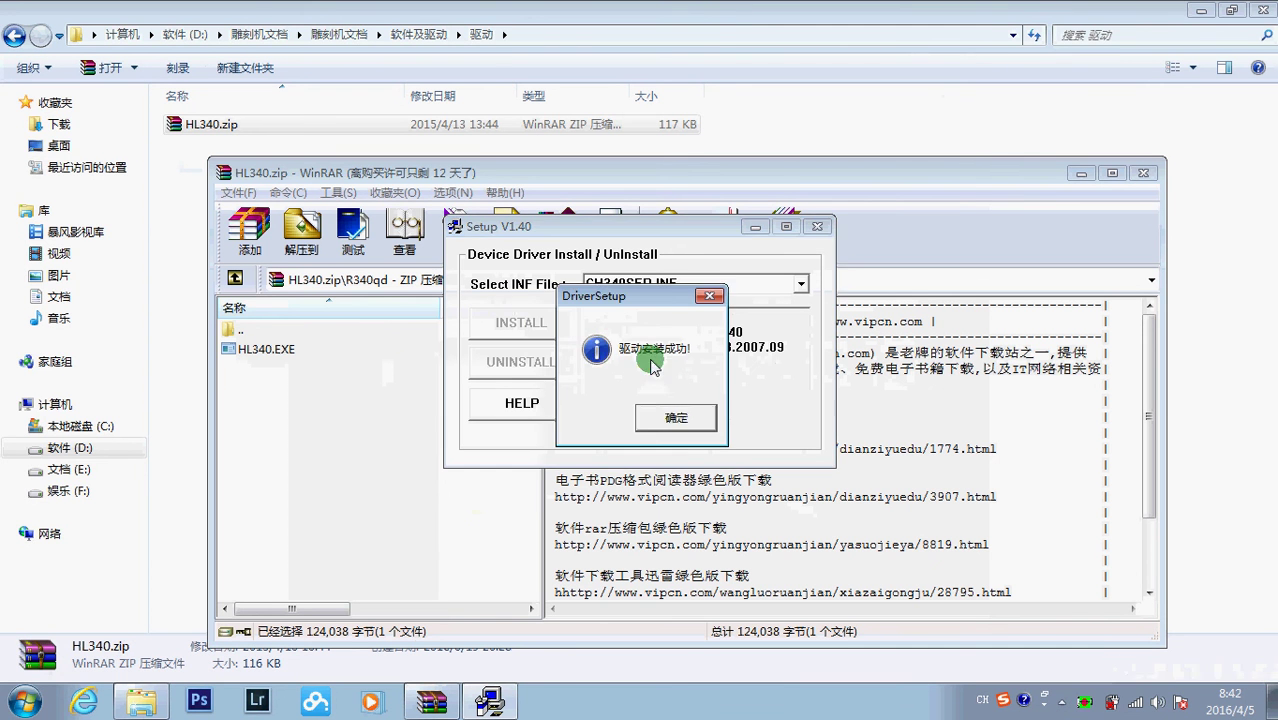
pyautogui.click(669, 392)
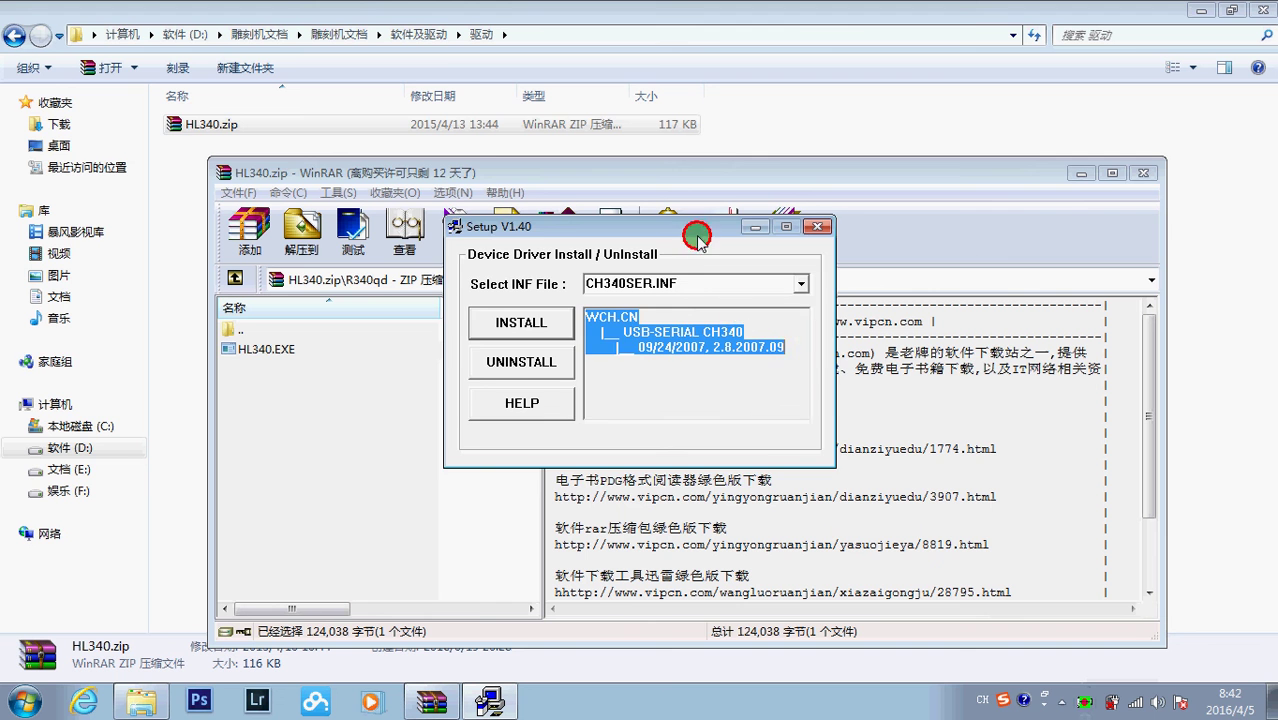
pyautogui.moveTo(700, 236)
pyautogui.mouseDown()
pyautogui.moveTo(678, 242)
pyautogui.moveTo(705, 258)
pyautogui.mouseUp()
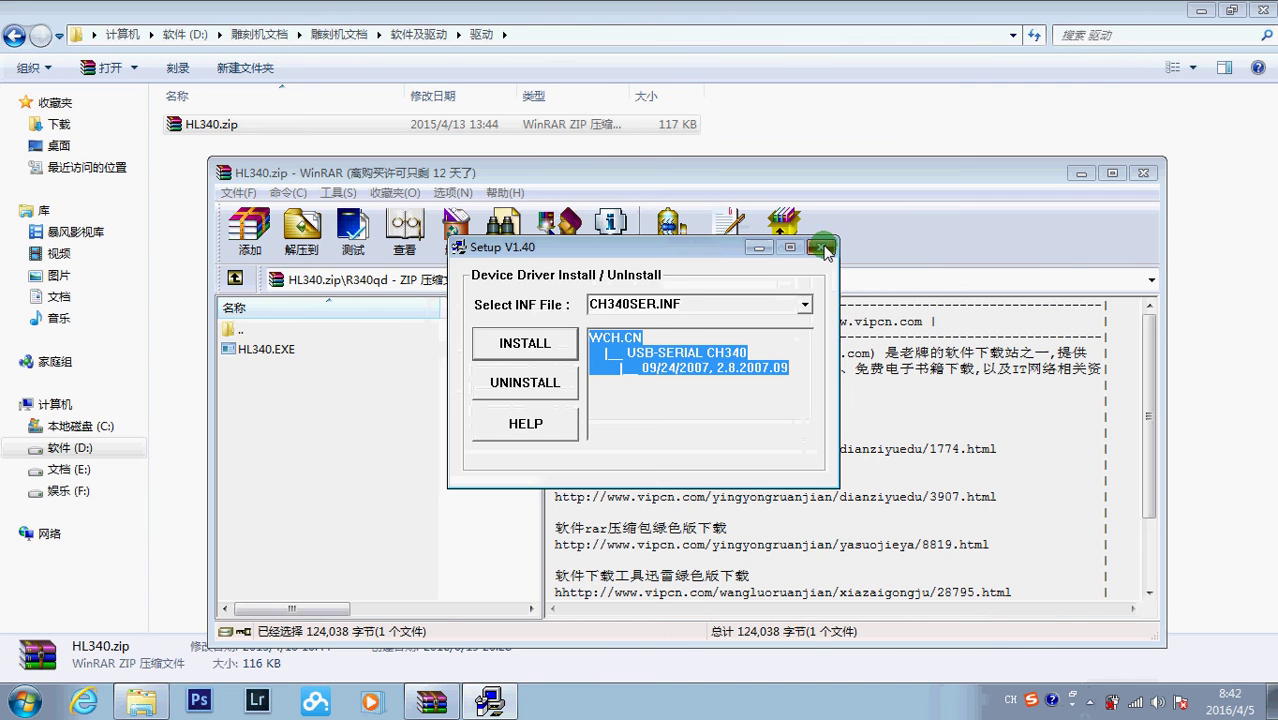
pyautogui.moveTo(698, 253); pyautogui.dragTo(697, 278)
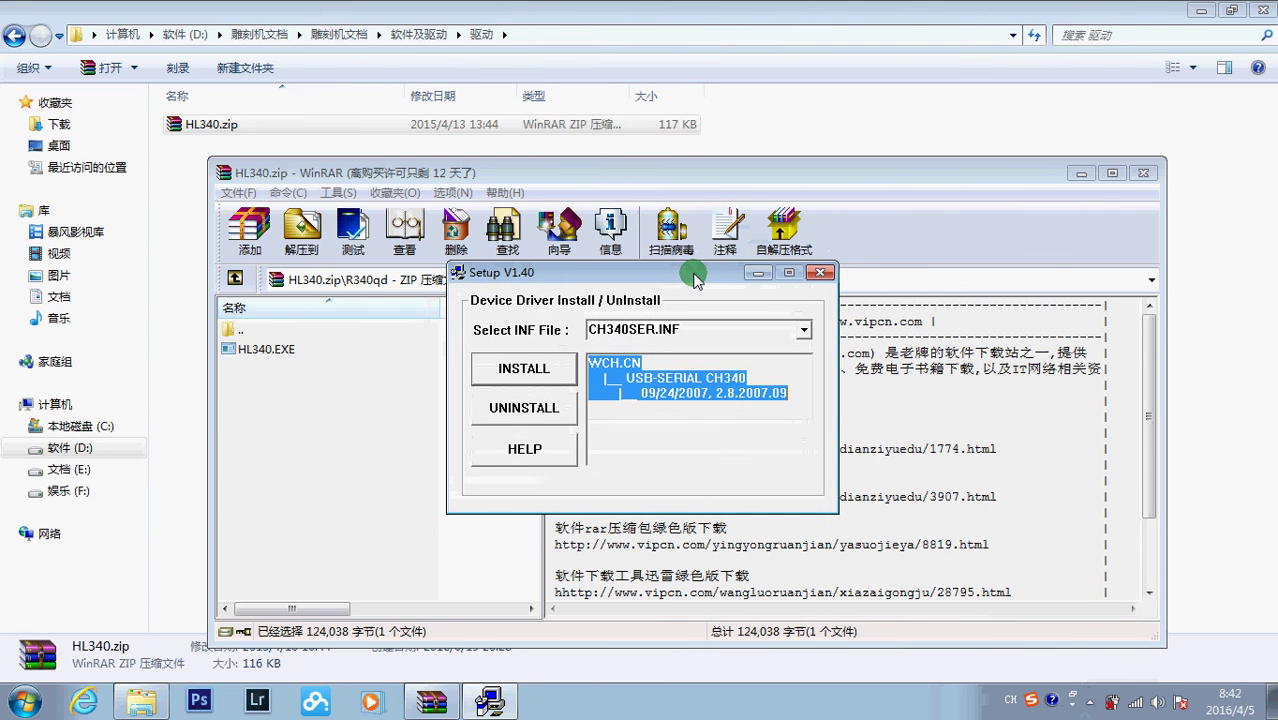
pyautogui.moveTo(695, 280); pyautogui.dragTo(661, 292)
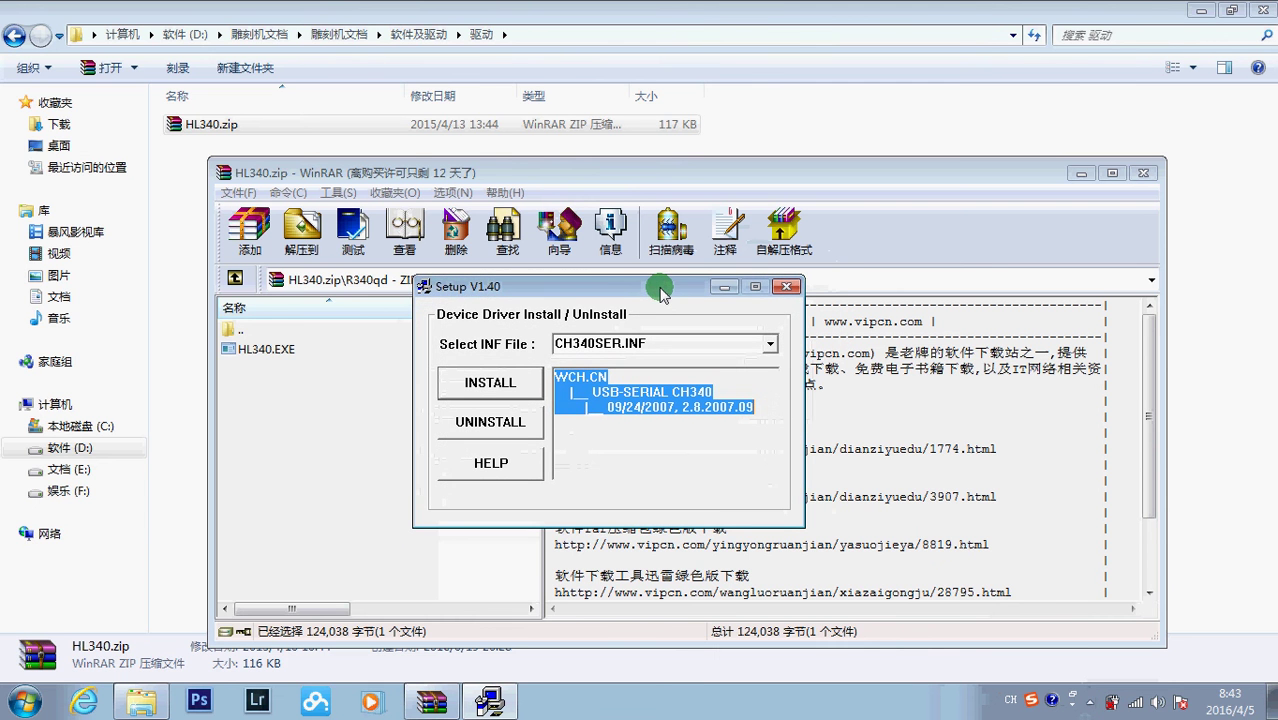
# Close the driver setup and the archive, and minimize the driver folder window
pyautogui.click(788, 287)
pyautogui.click(1143, 173)
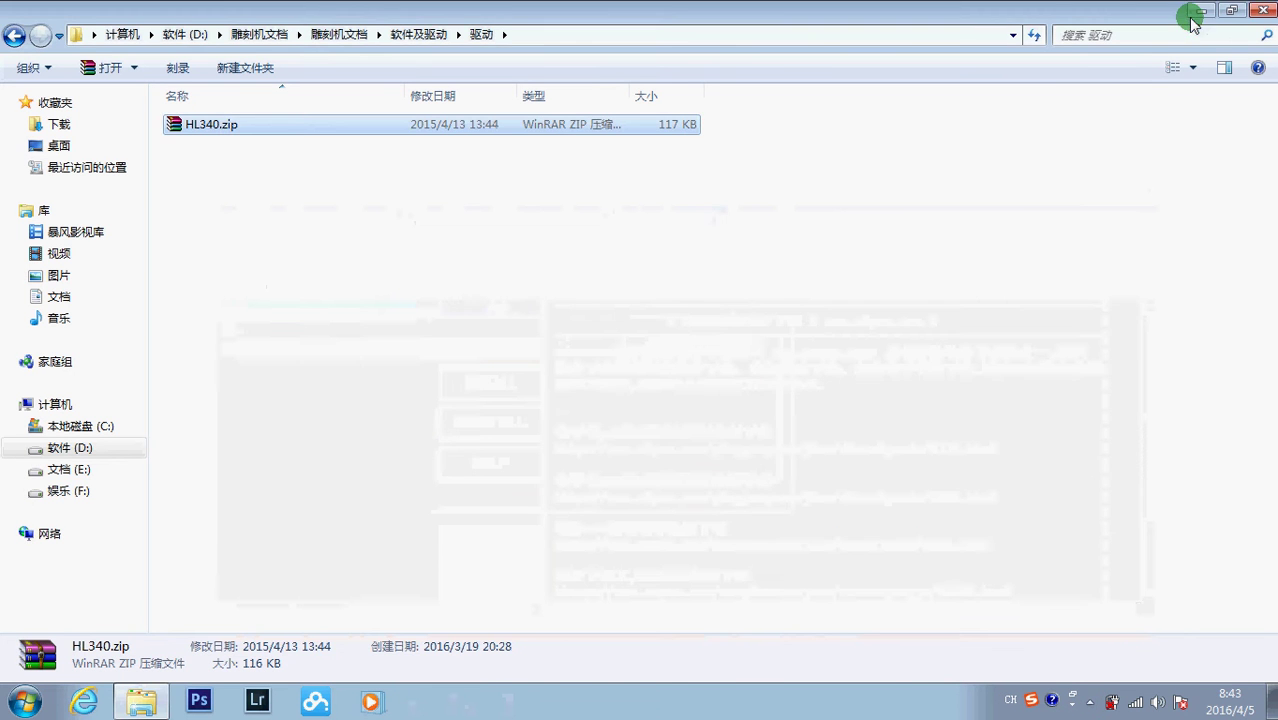
pyautogui.click(1192, 17)
# Check the USB-SERIAL CH340 device's COM port under the ports in Device Manager, and close the system windows
pyautogui.rightClick(34, 135)
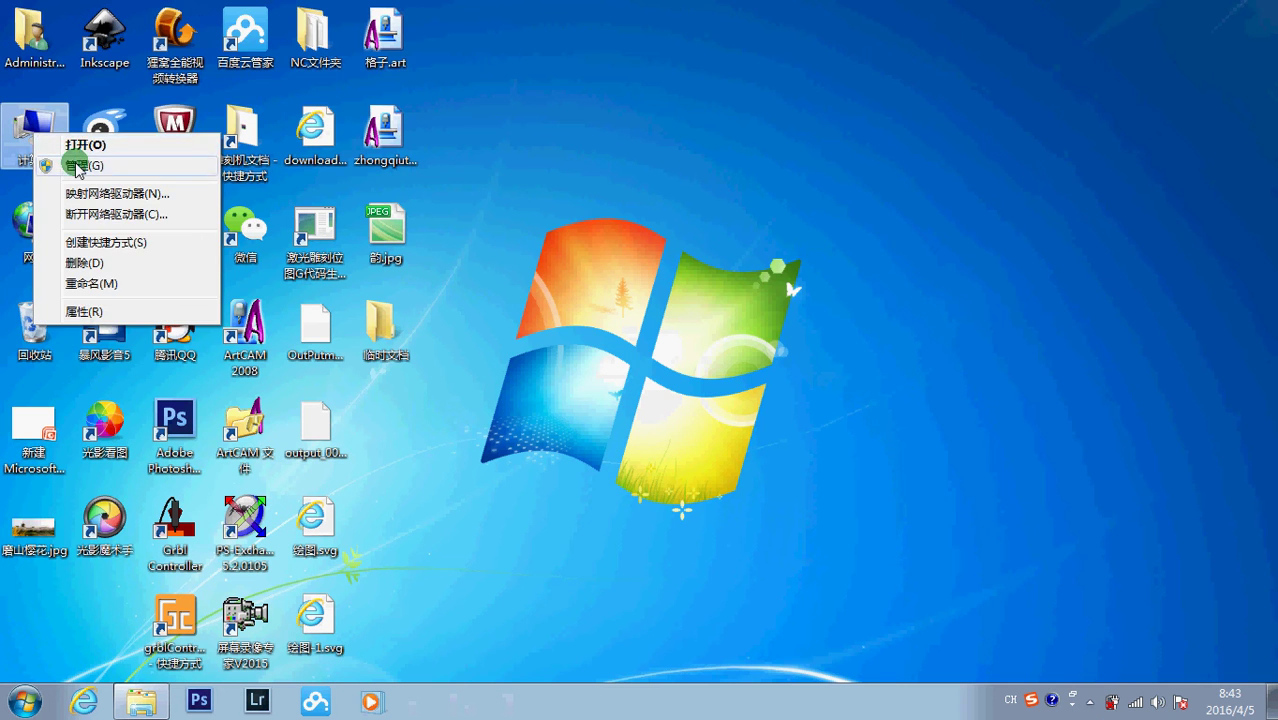
pyautogui.click(83, 311)
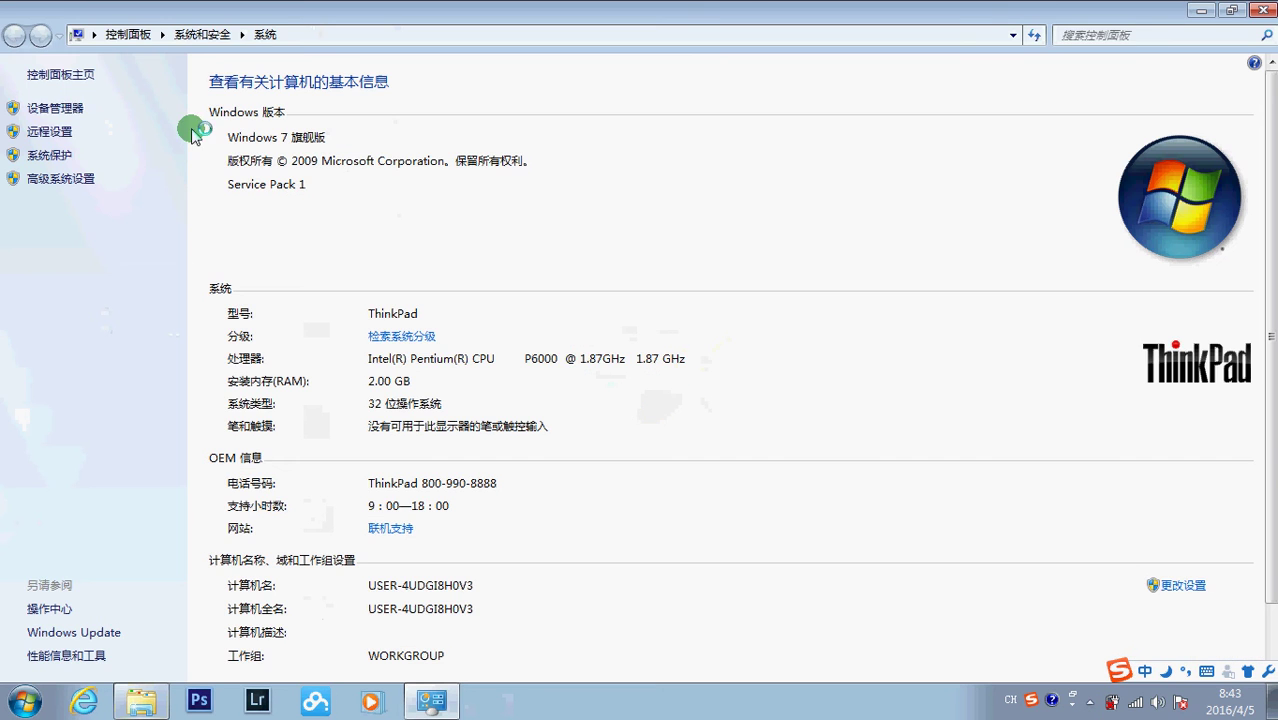
pyautogui.click(55, 108)
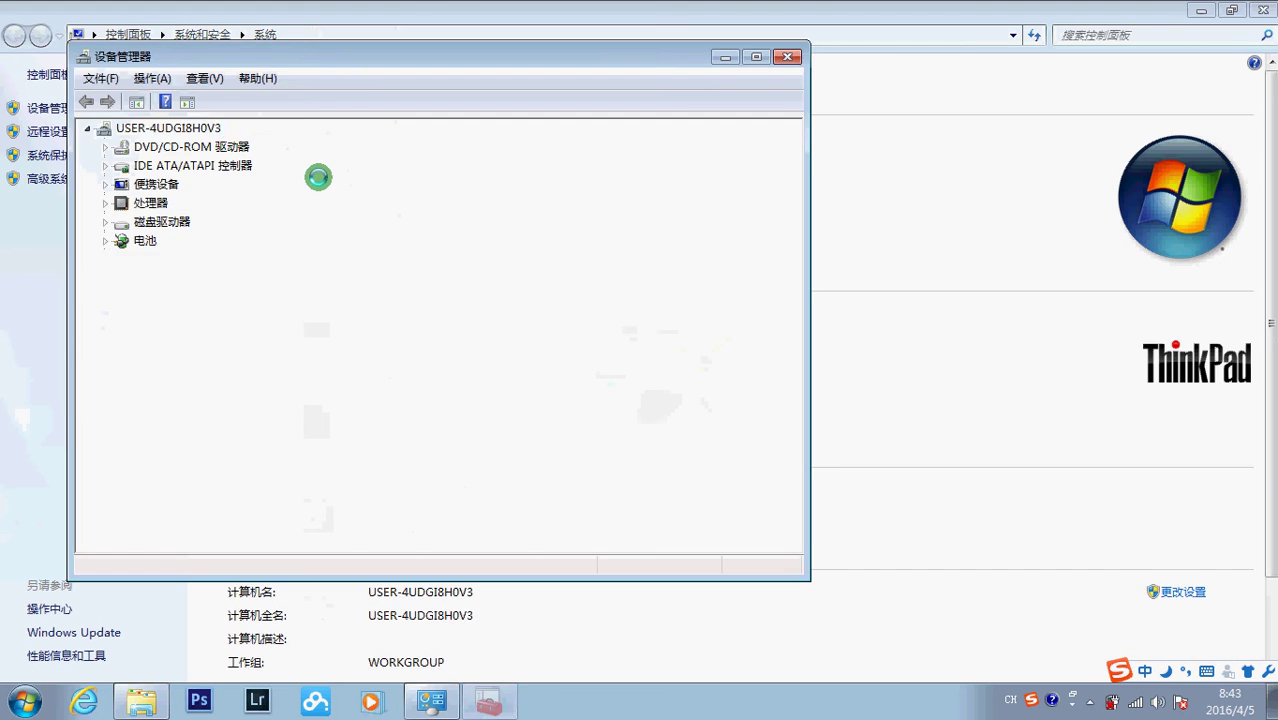
pyautogui.click(105, 259)
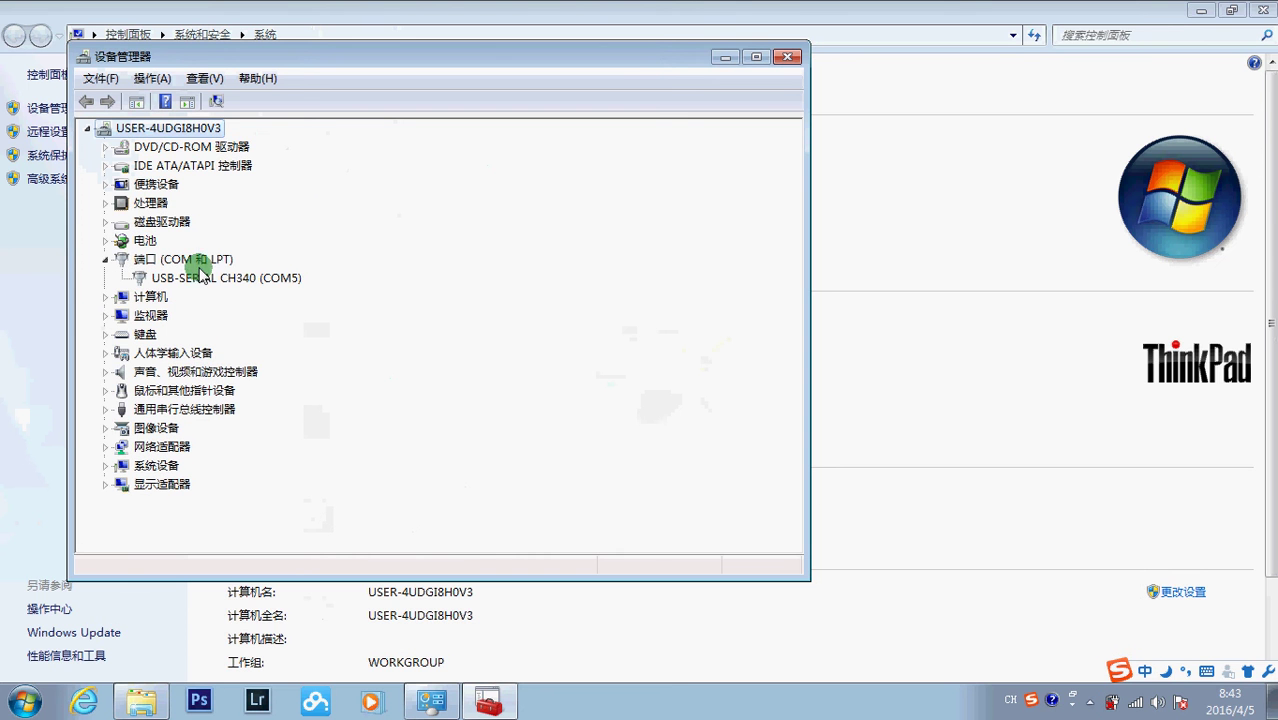
pyautogui.click(203, 278)
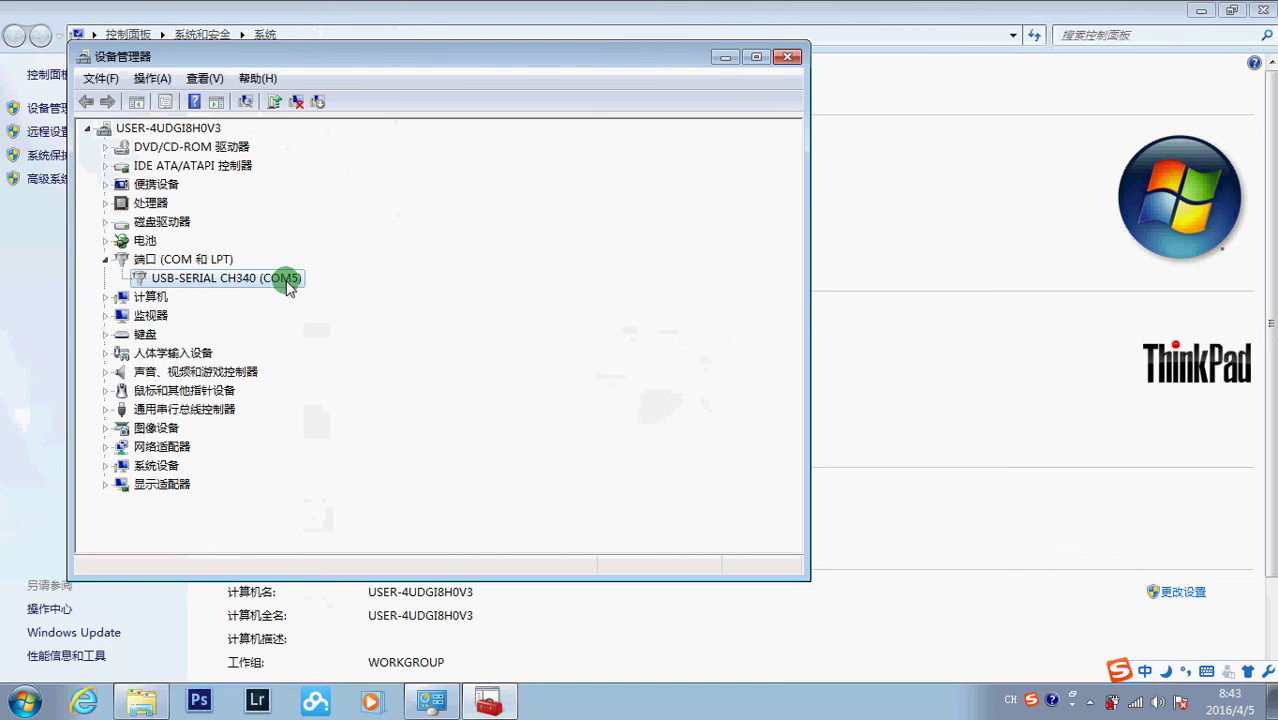
pyautogui.click(785, 58)
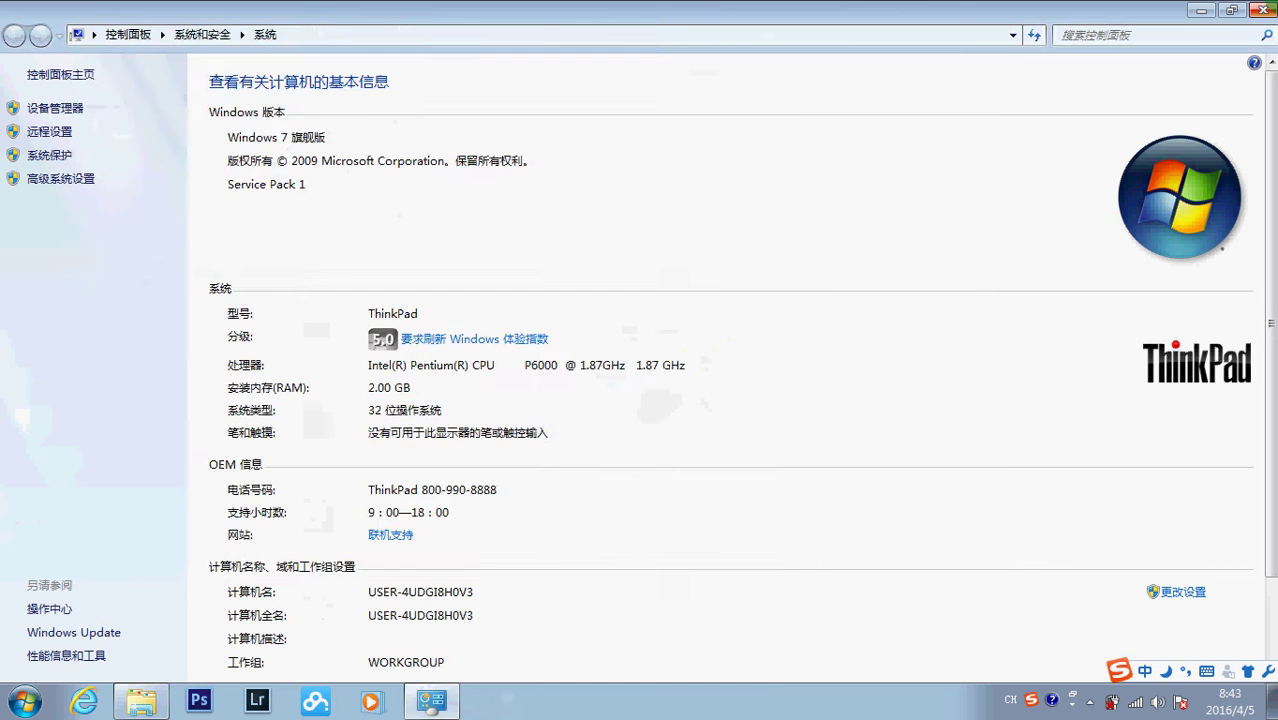
pyautogui.click(1263, 9)
# Launch GrblController.exe from the GrblController361_chs folder inside 软件及驱动\控制软件
pyautogui.doubleClick(247, 132)
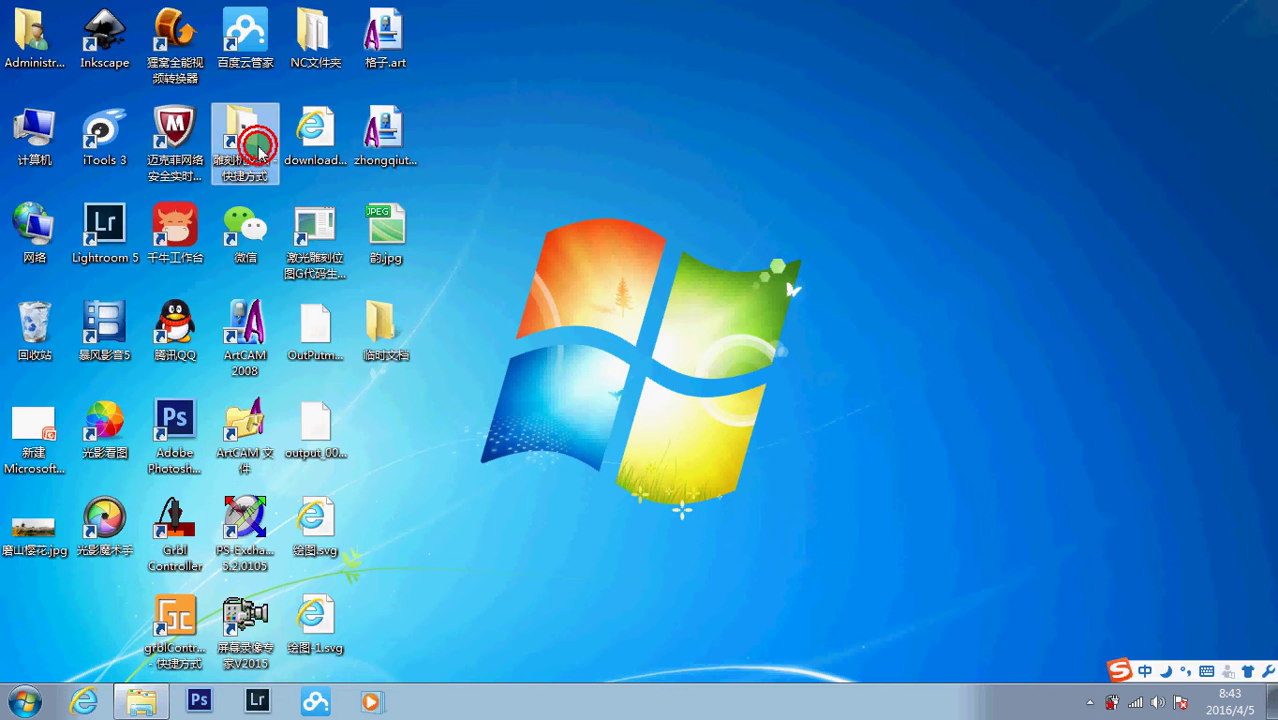
pyautogui.click(206, 146)
pyautogui.doubleClick(206, 146)
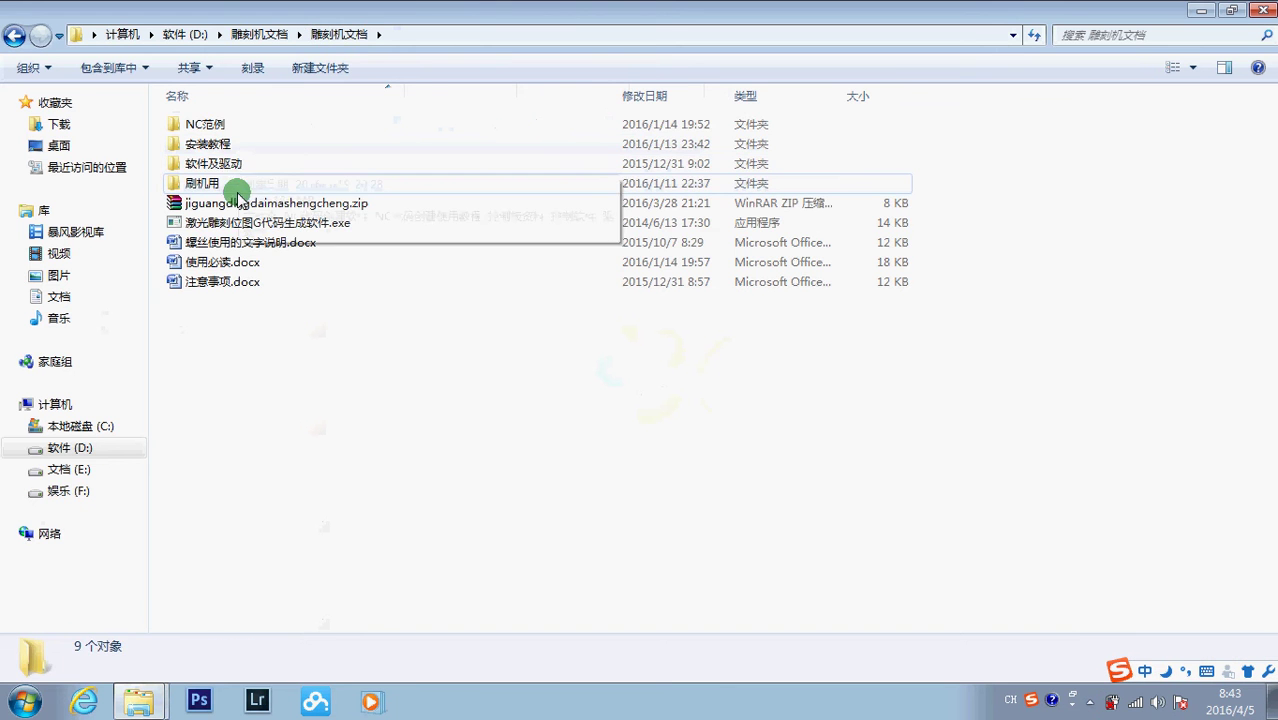
pyautogui.doubleClick(224, 165)
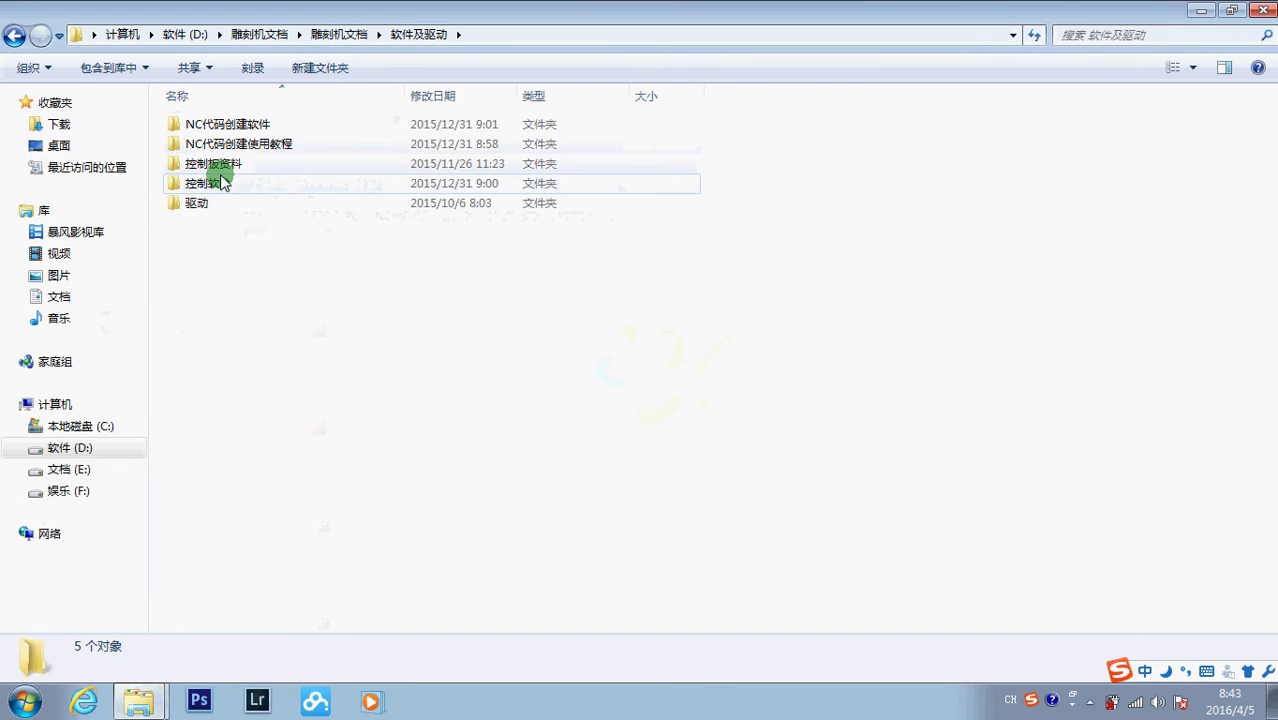
pyautogui.doubleClick(221, 187)
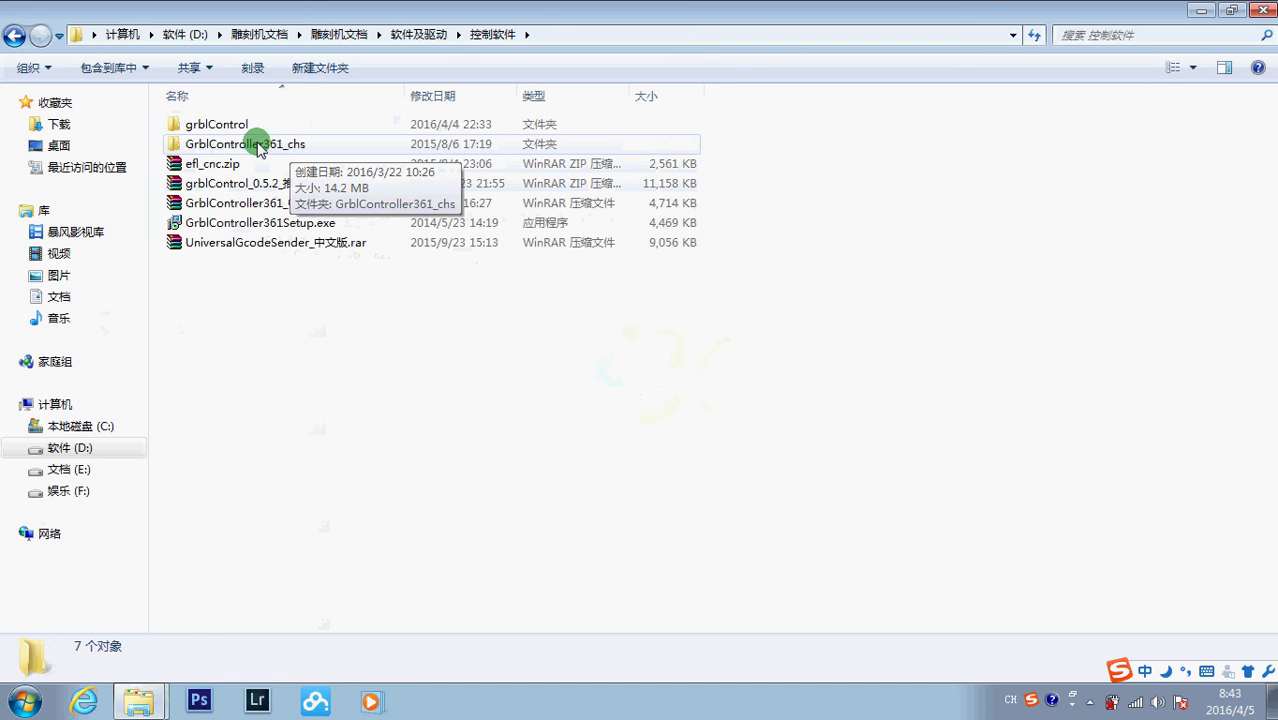
pyautogui.click(281, 146)
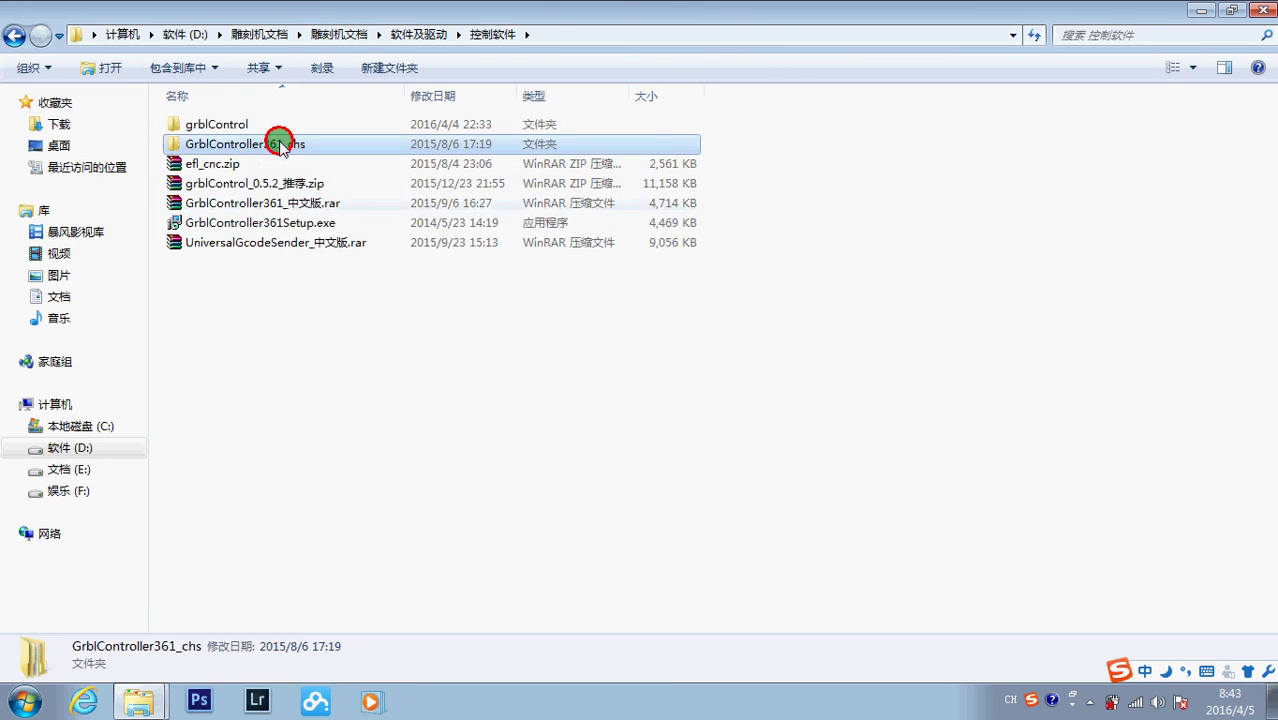
pyautogui.doubleClick(281, 146)
pyautogui.doubleClick(200, 124)
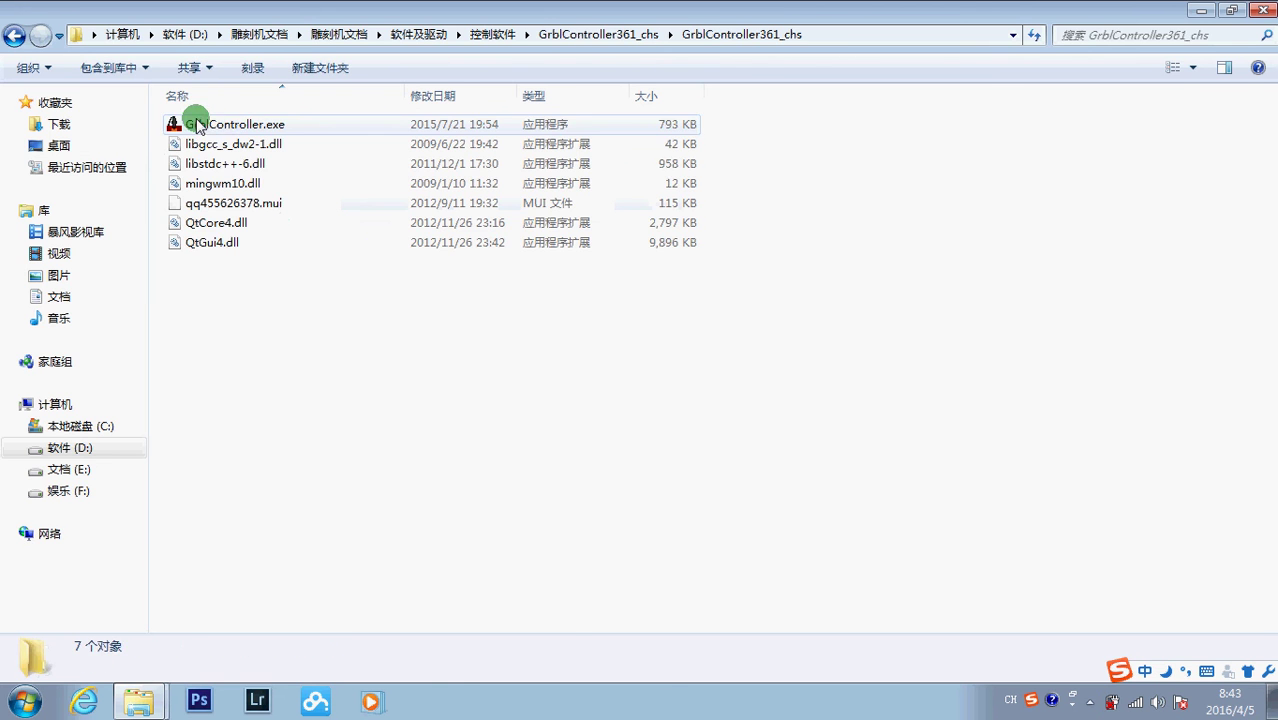
pyautogui.doubleClick(218, 126)
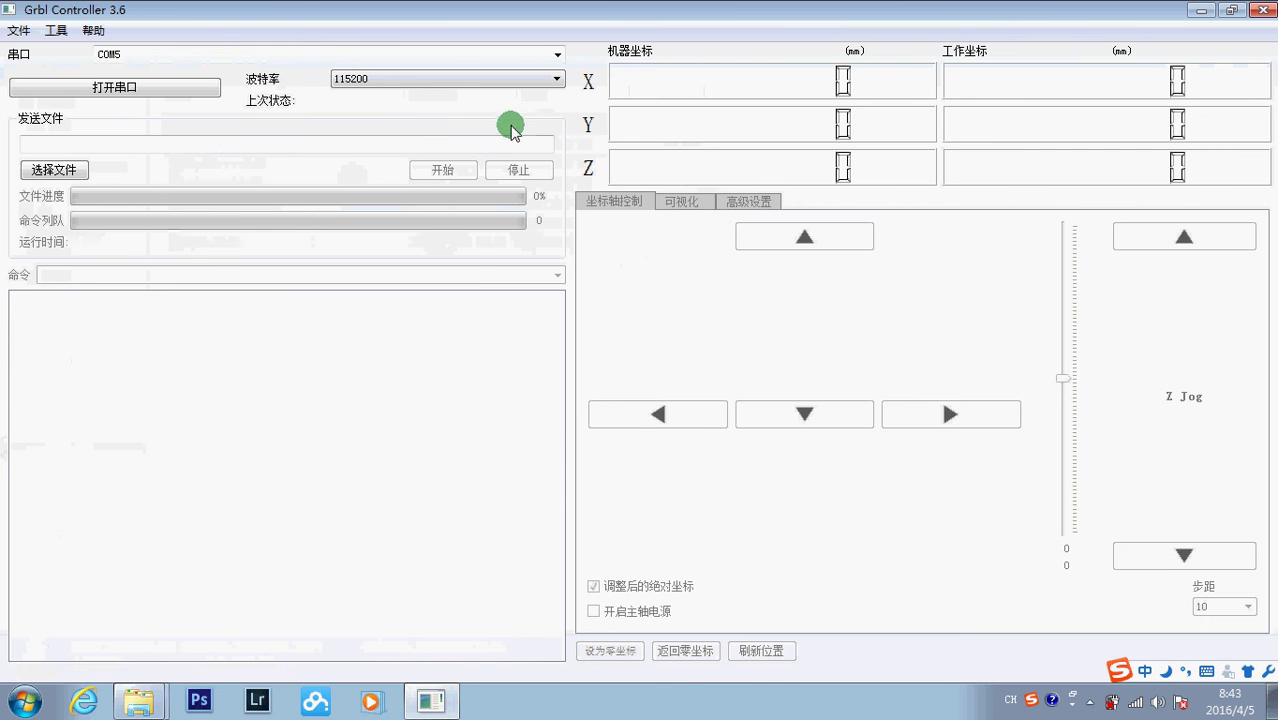
# Connect to the engraver by opening serial port COM5 at a baud rate of 115200
pyautogui.click(556, 55)
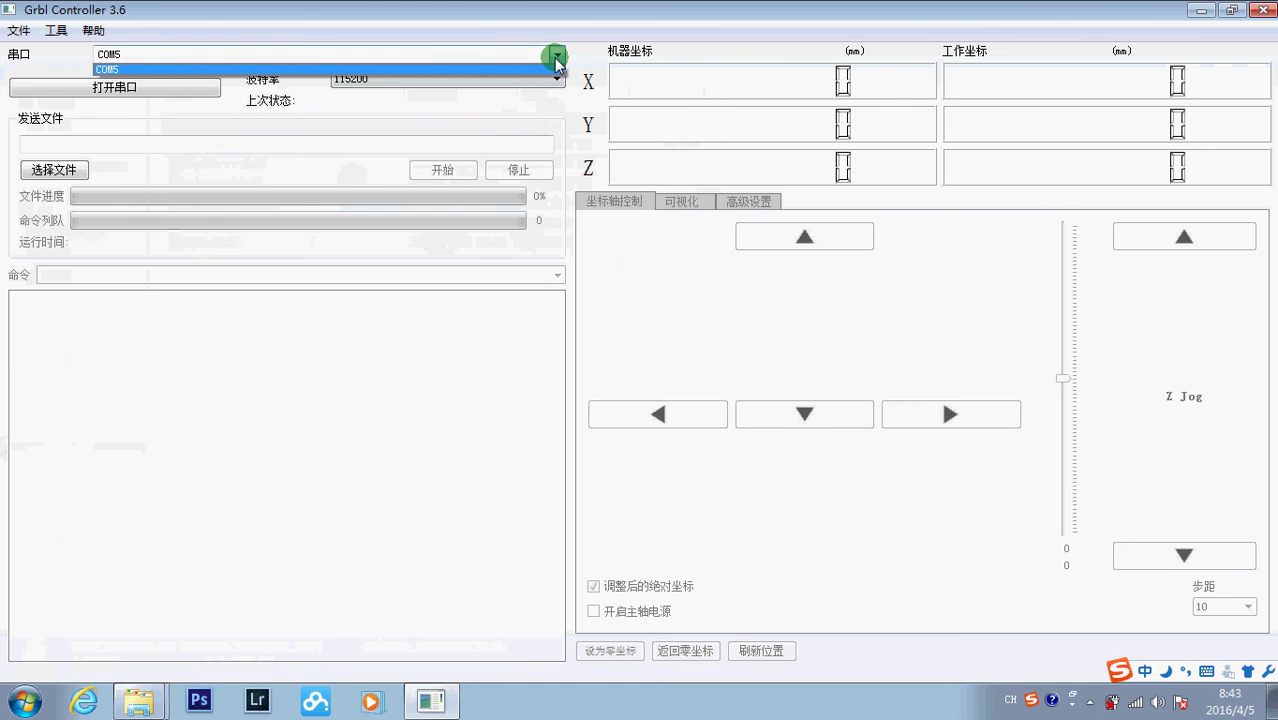
pyautogui.click(133, 70)
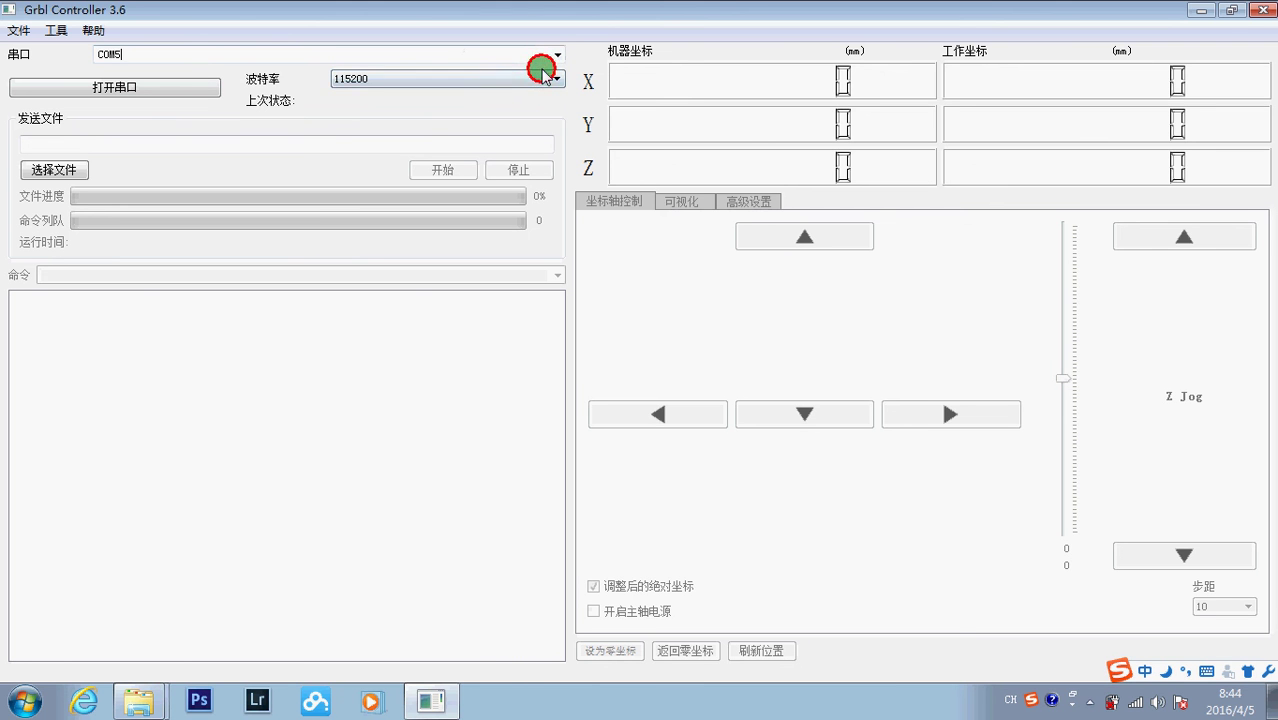
pyautogui.click(537, 80)
pyautogui.click(380, 137)
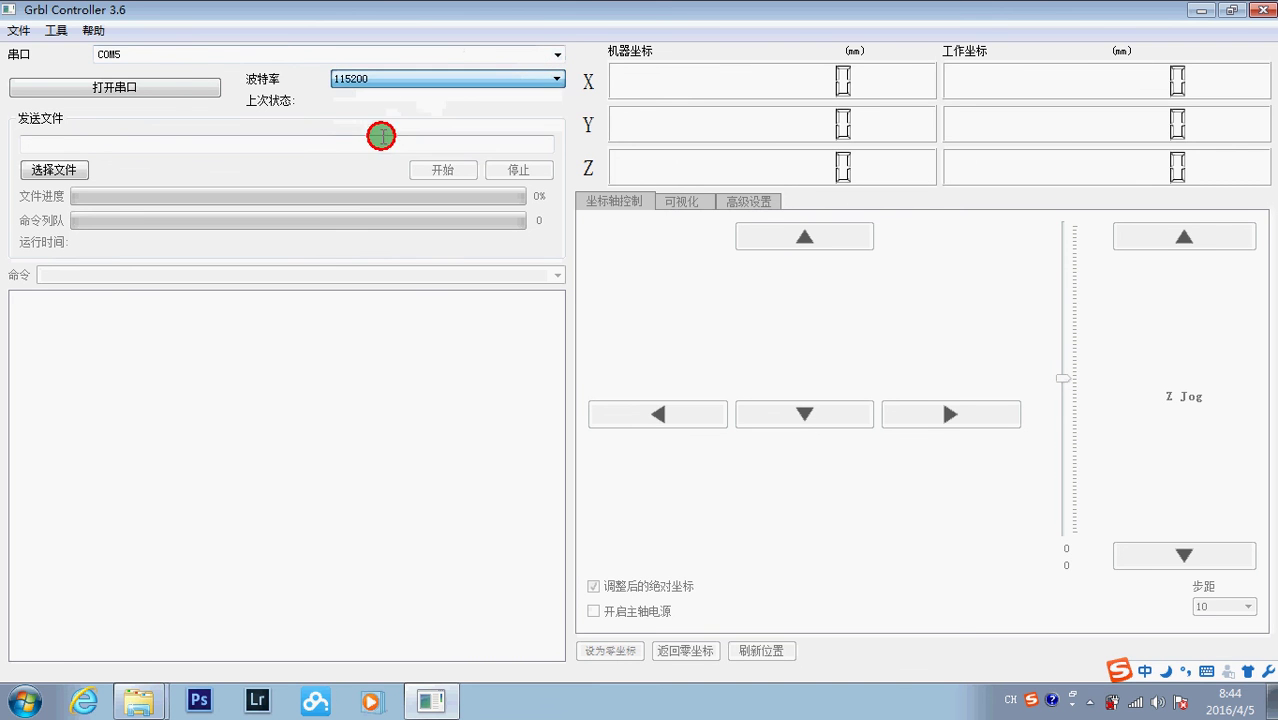
pyautogui.click(90, 87)
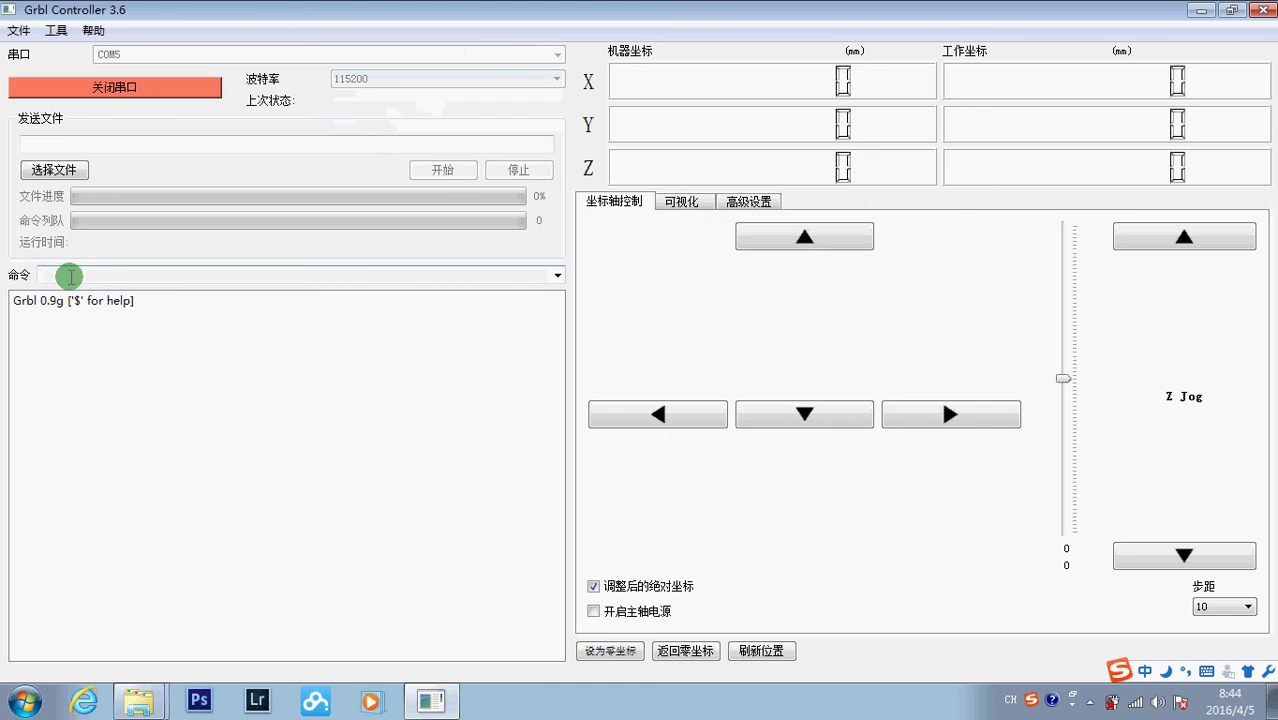
# Send the Grbl command that lists the controller settings, using English input, and review the listed parameters
pyautogui.click(71, 277)
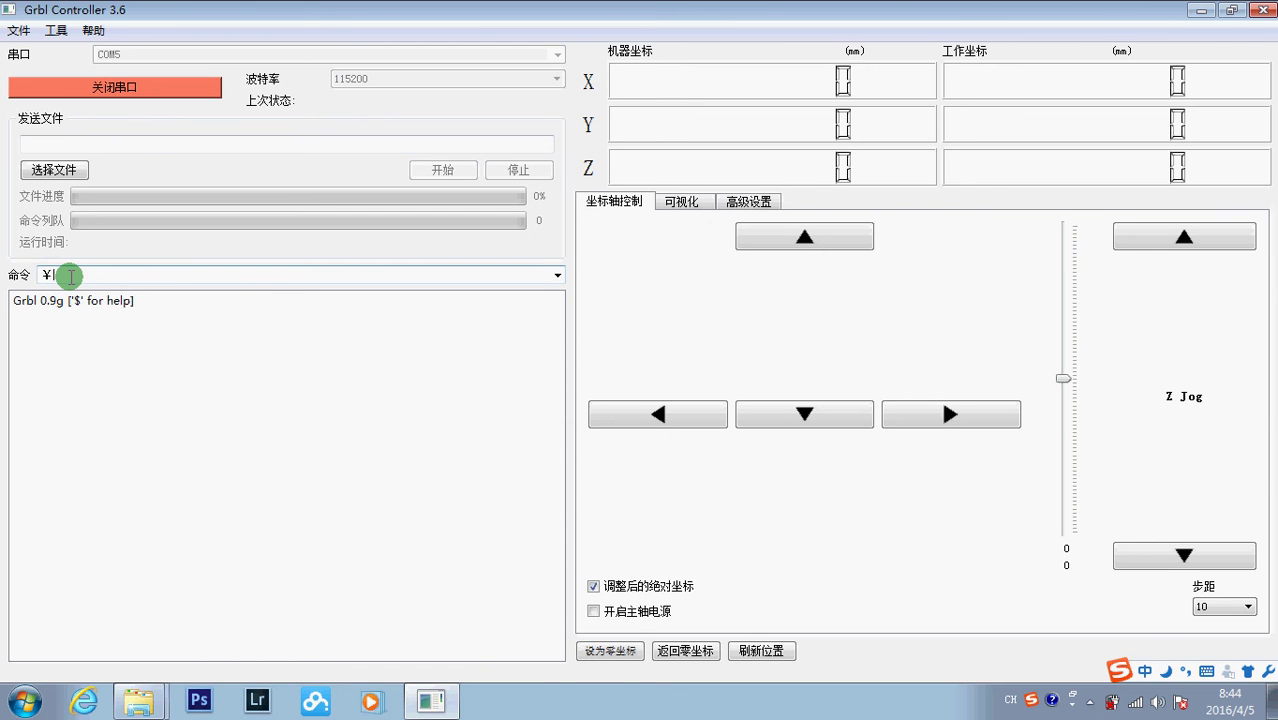
pyautogui.hotkey('ctrl', 'shift')
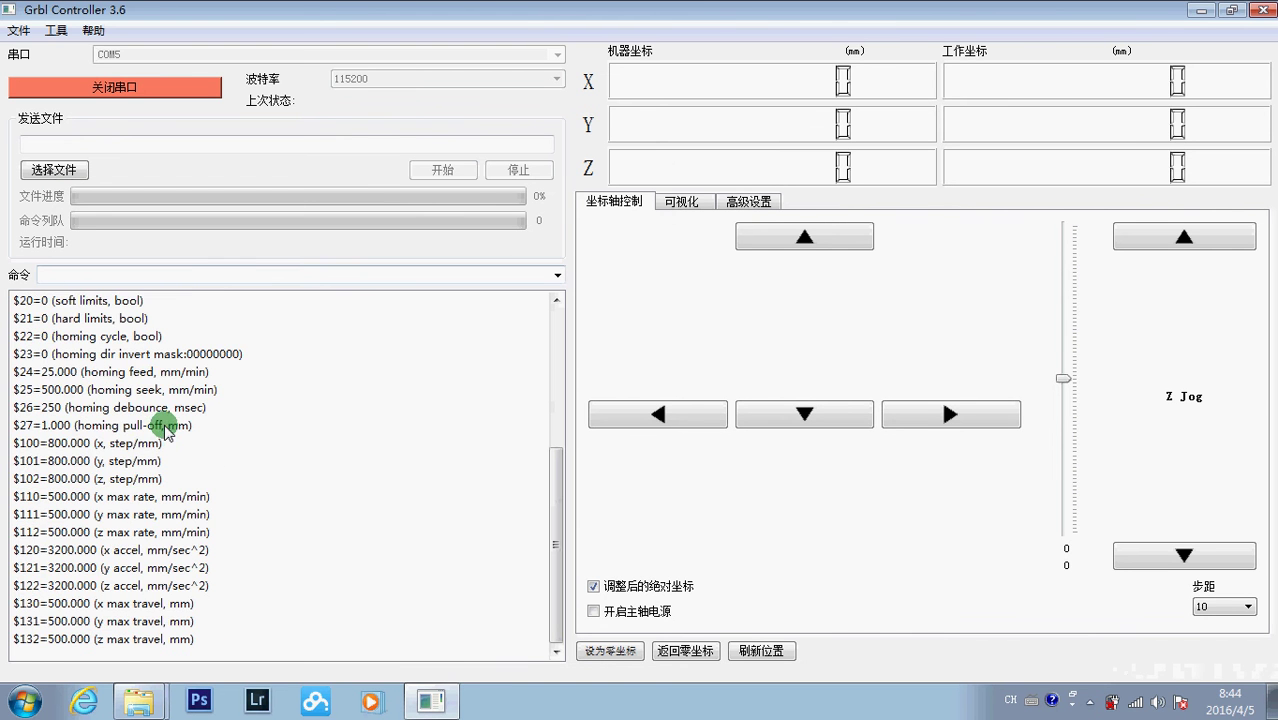
pyautogui.scroll(1, 230, 440)
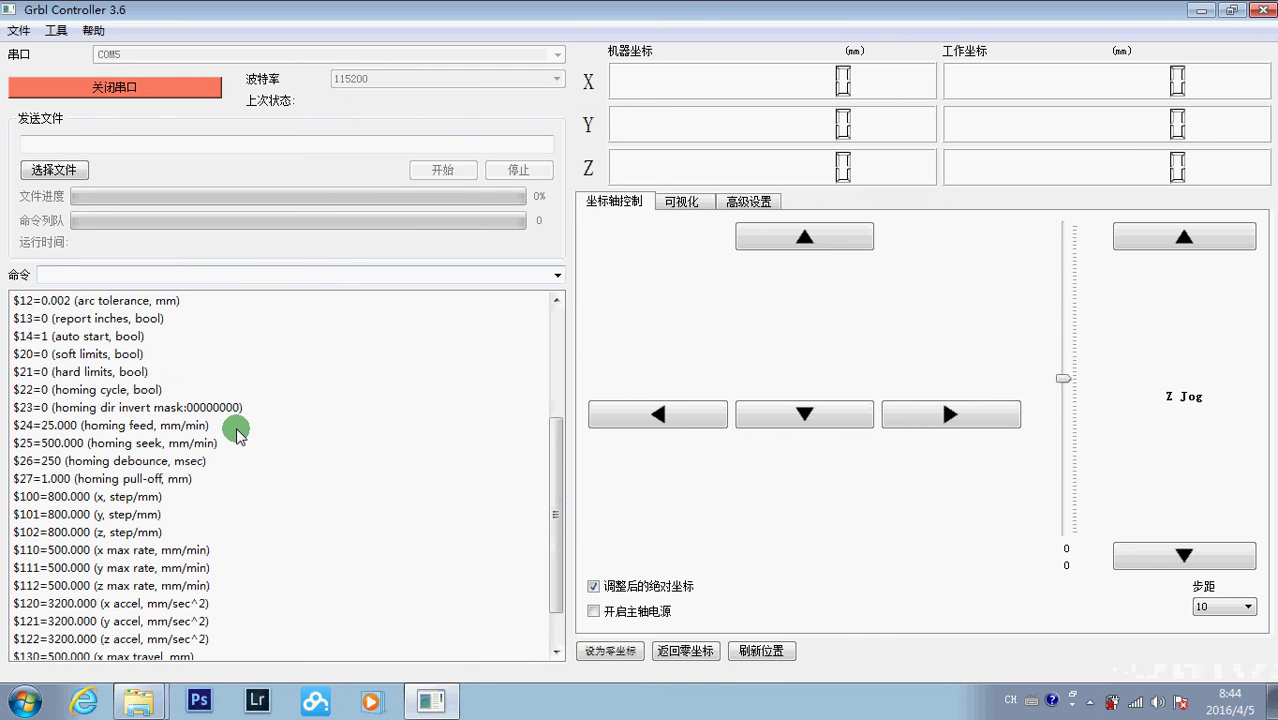
# Examine the x, y and z step/mm settings ($100, $101 and $102) in the listed Grbl parameters
pyautogui.scroll(-1, 237, 432)
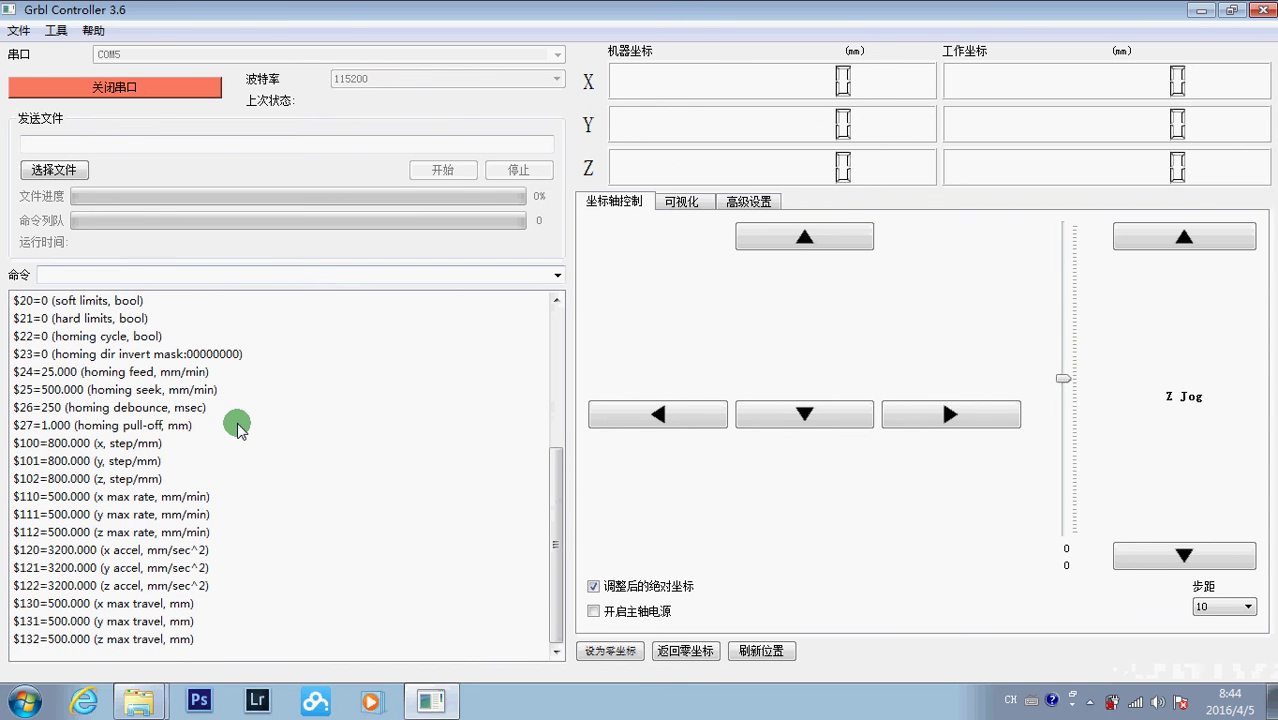
pyautogui.scroll(1, 237, 422)
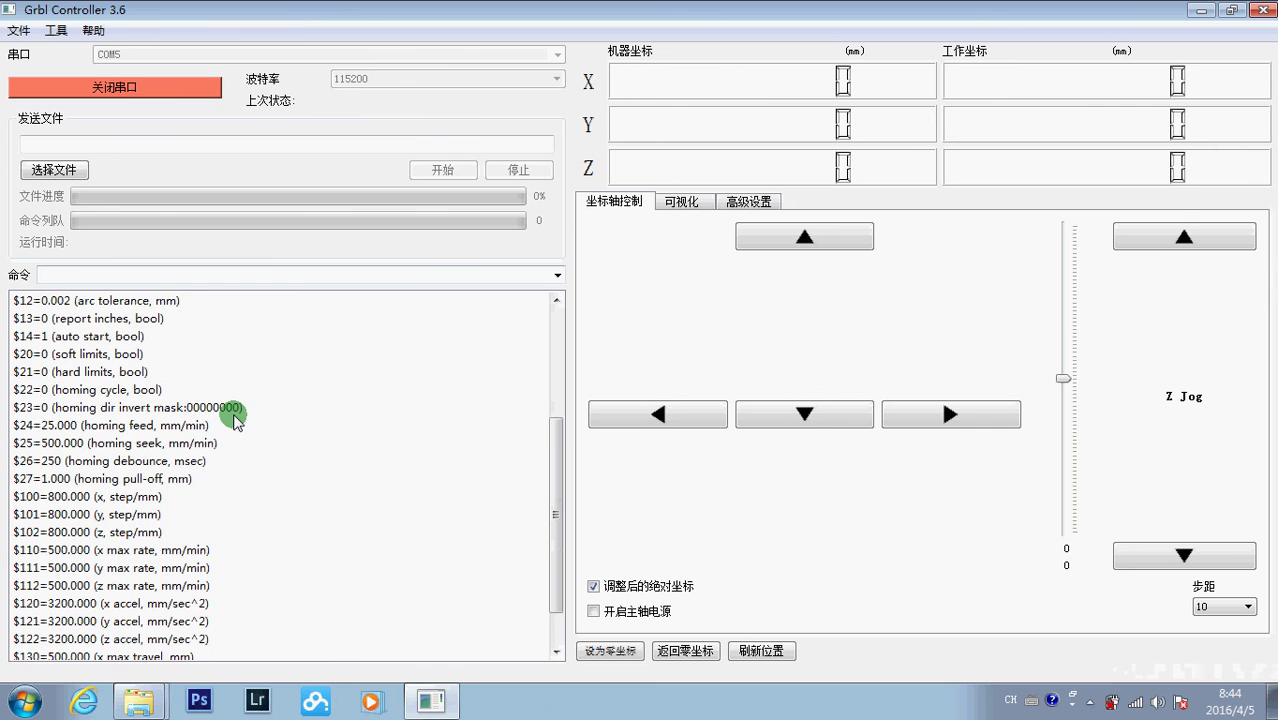
pyautogui.scroll(-1, 237, 420)
pyautogui.click(220, 389)
pyautogui.click(240, 479)
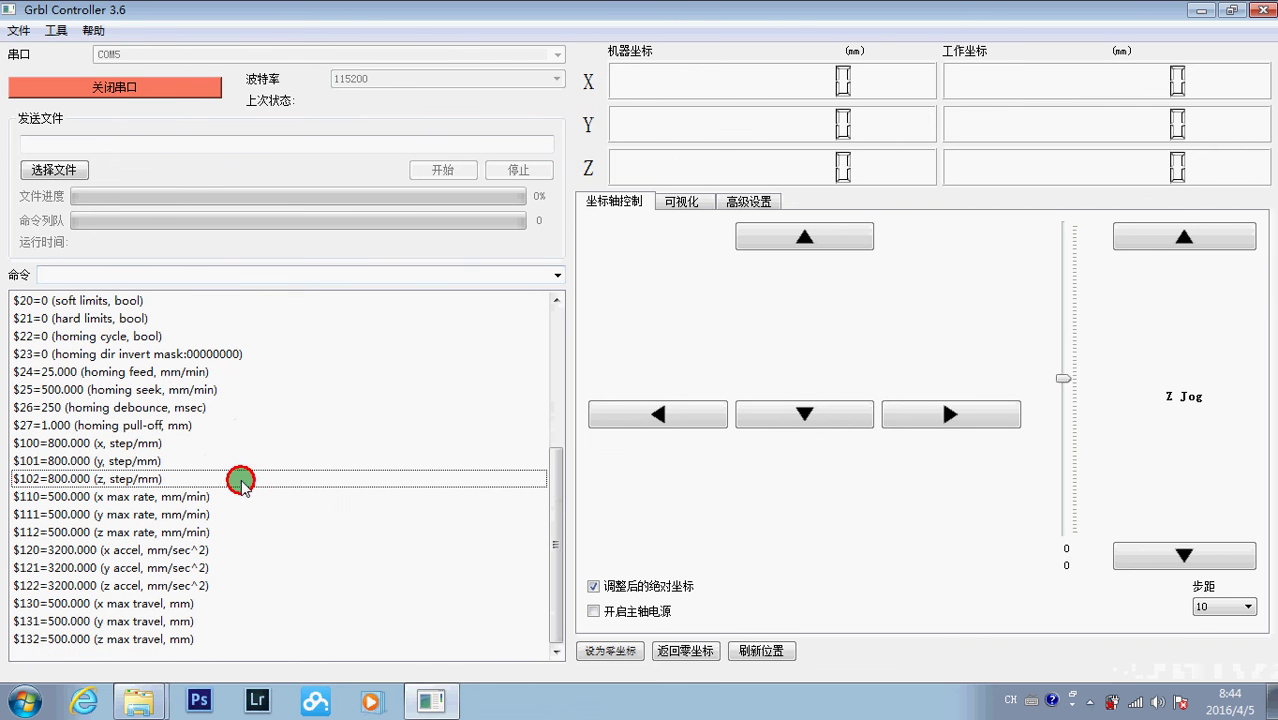
pyautogui.click(222, 443)
pyautogui.click(191, 477)
pyautogui.click(194, 461)
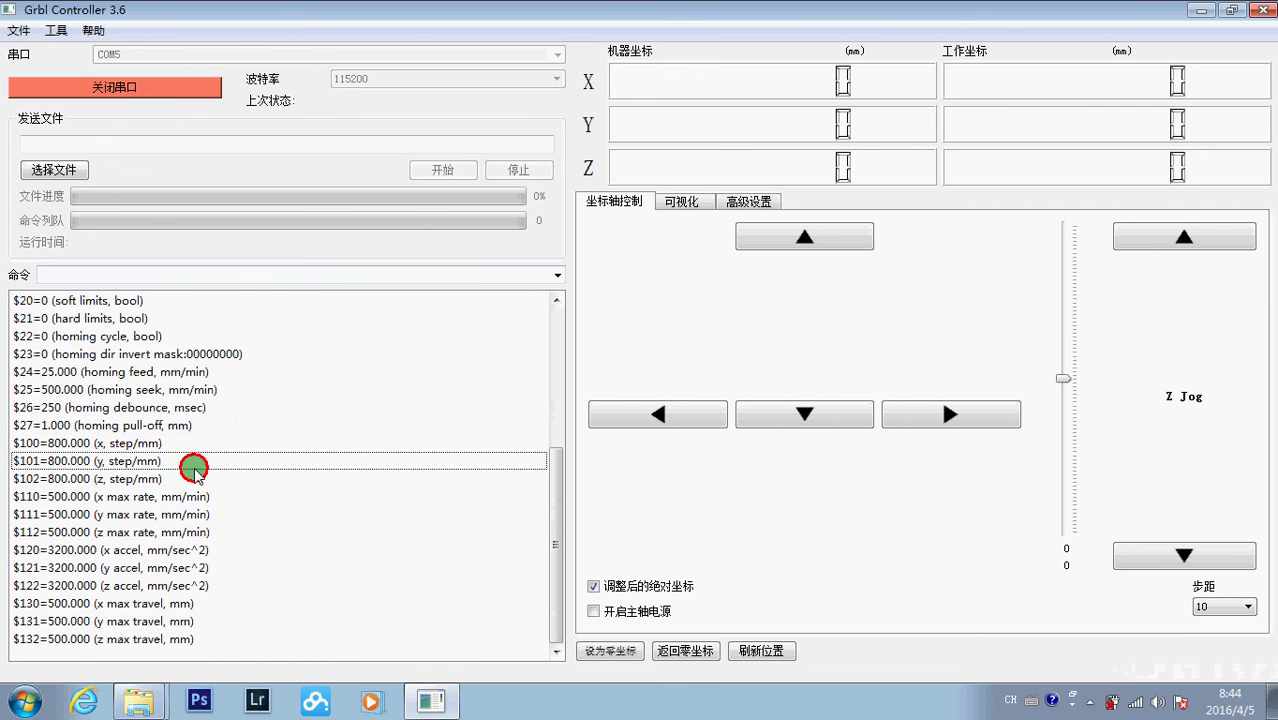
pyautogui.click(193, 478)
pyautogui.click(191, 443)
pyautogui.click(191, 461)
pyautogui.click(188, 478)
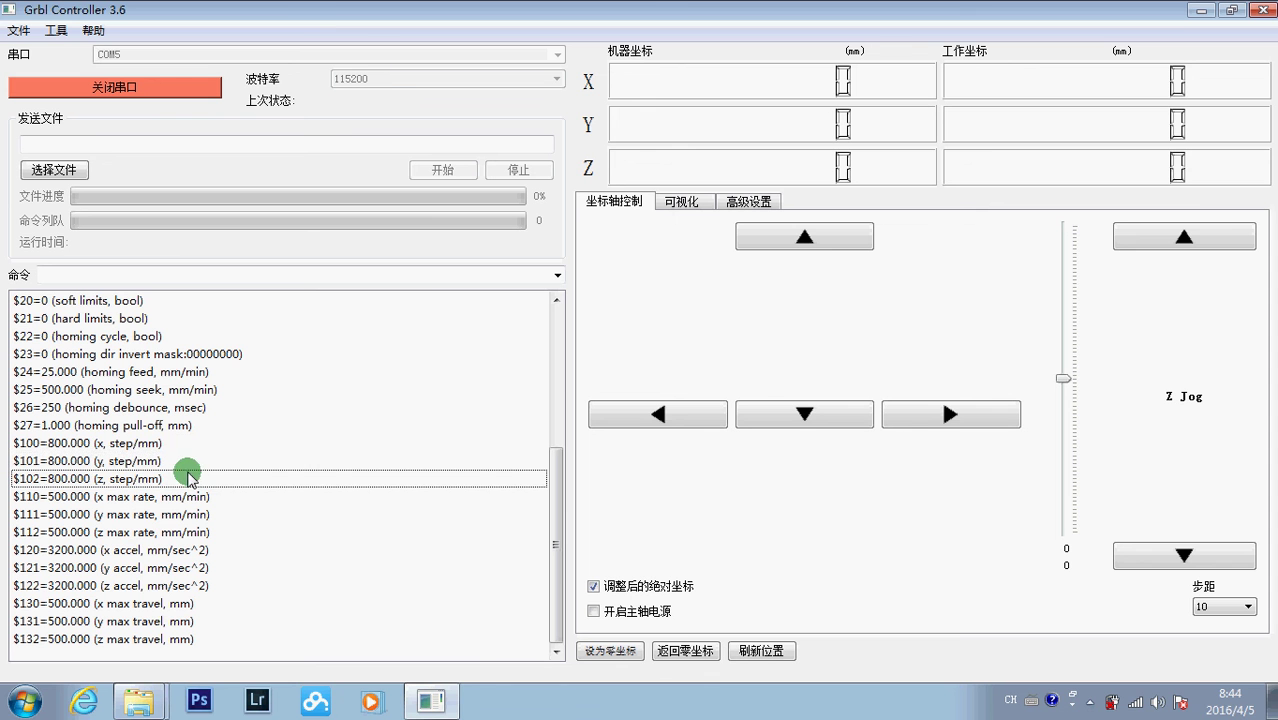
pyautogui.click(194, 443)
pyautogui.click(199, 461)
pyautogui.click(200, 478)
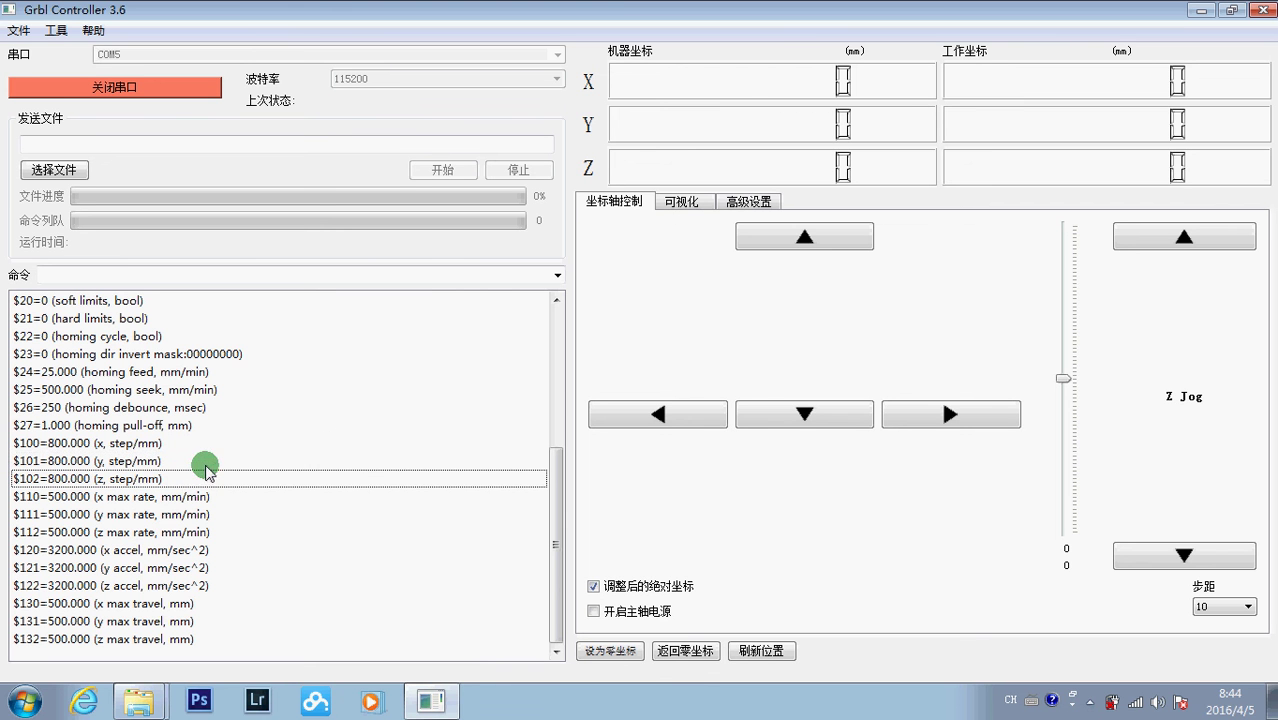
pyautogui.click(203, 460)
pyautogui.click(200, 443)
pyautogui.click(190, 476)
pyautogui.click(194, 472)
pyautogui.click(194, 458)
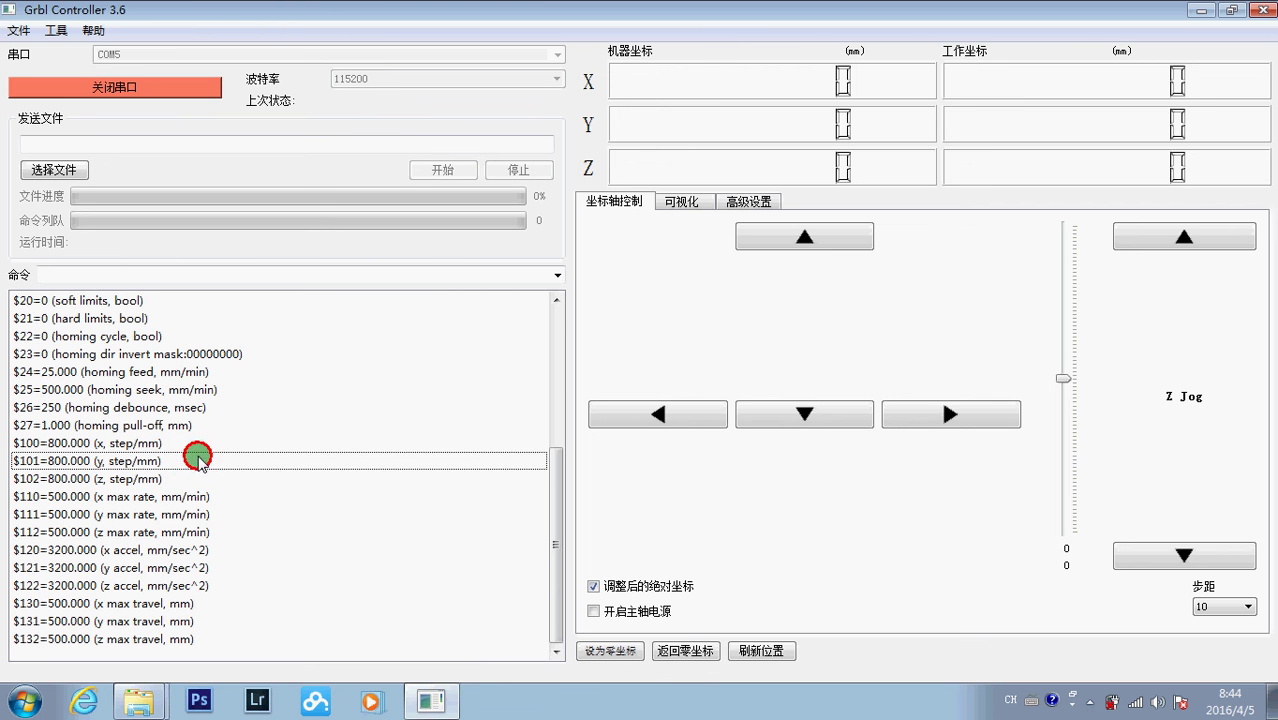
pyautogui.click(200, 446)
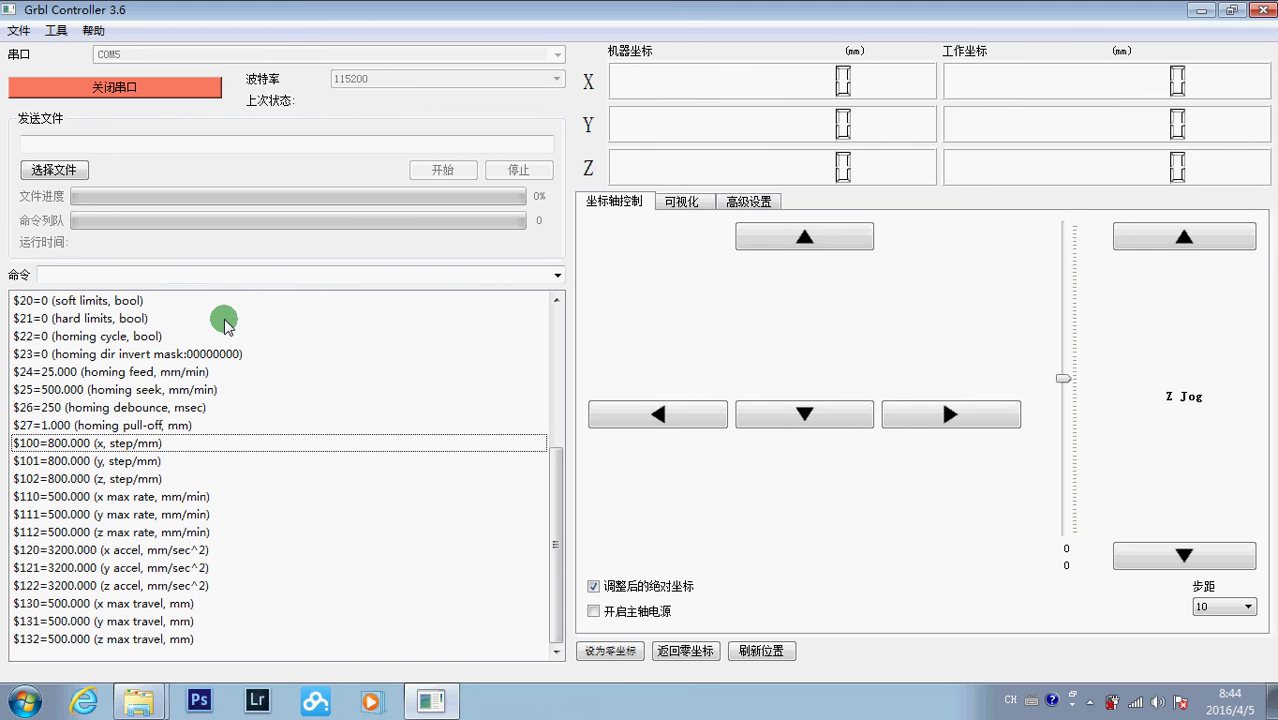
pyautogui.click(104, 369)
pyautogui.click(40, 273)
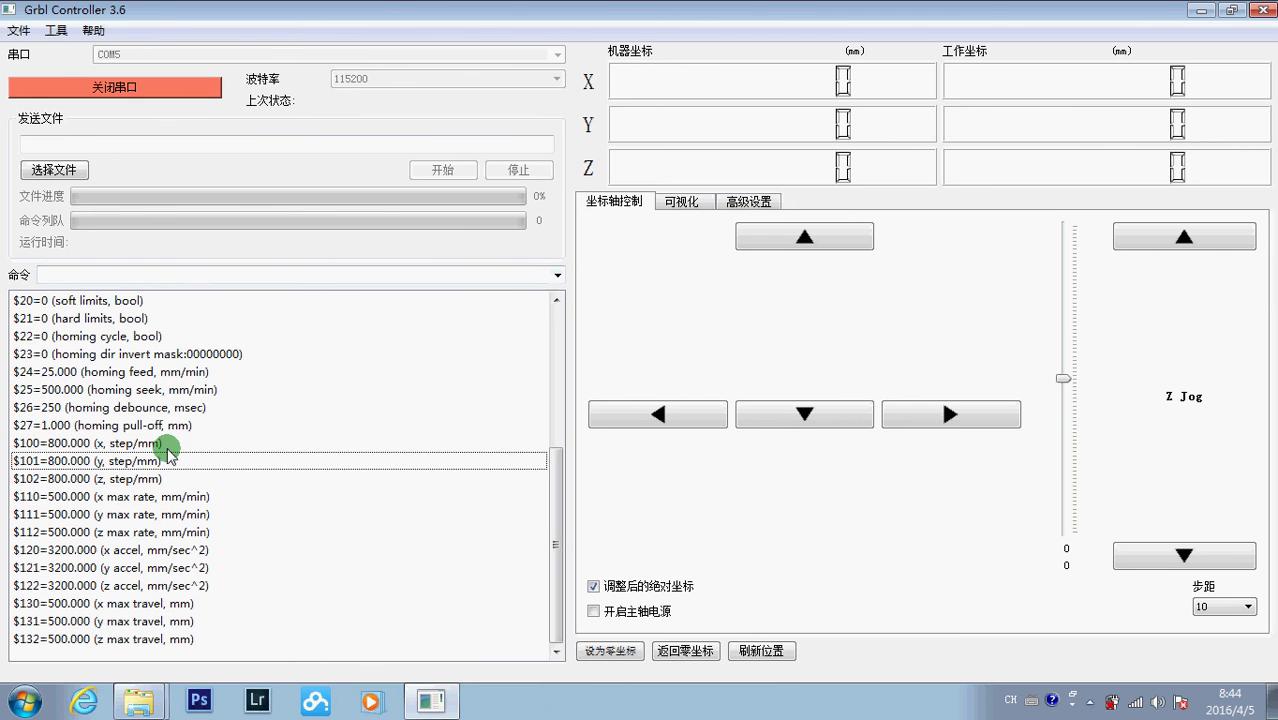
pyautogui.click(170, 479)
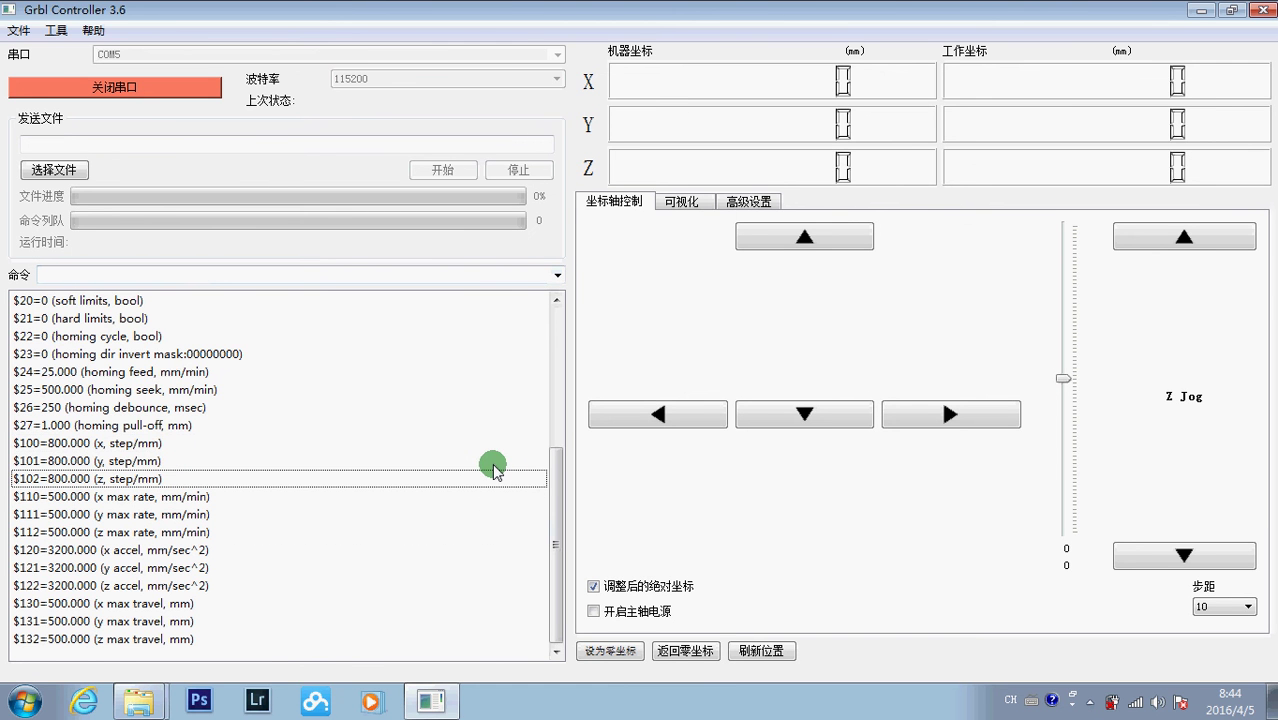
# Test the spindle by switching its power on and off again
pyautogui.click(593, 611)
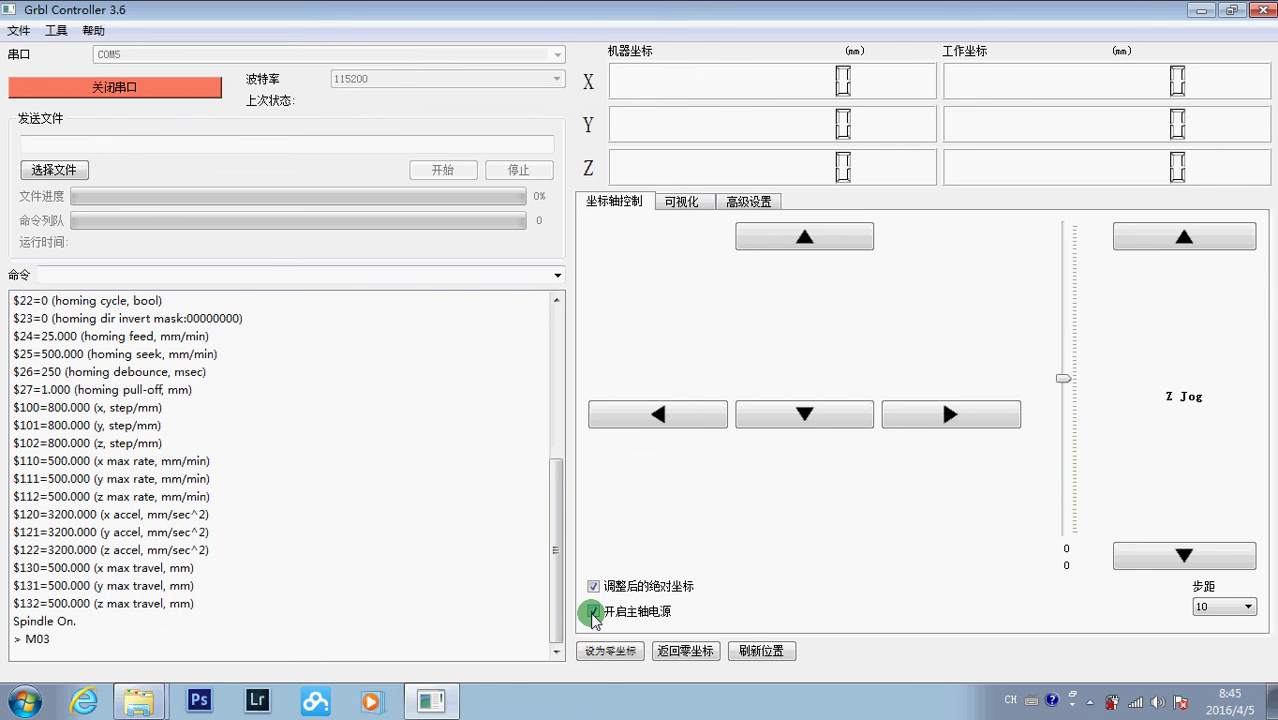
pyautogui.click(593, 612)
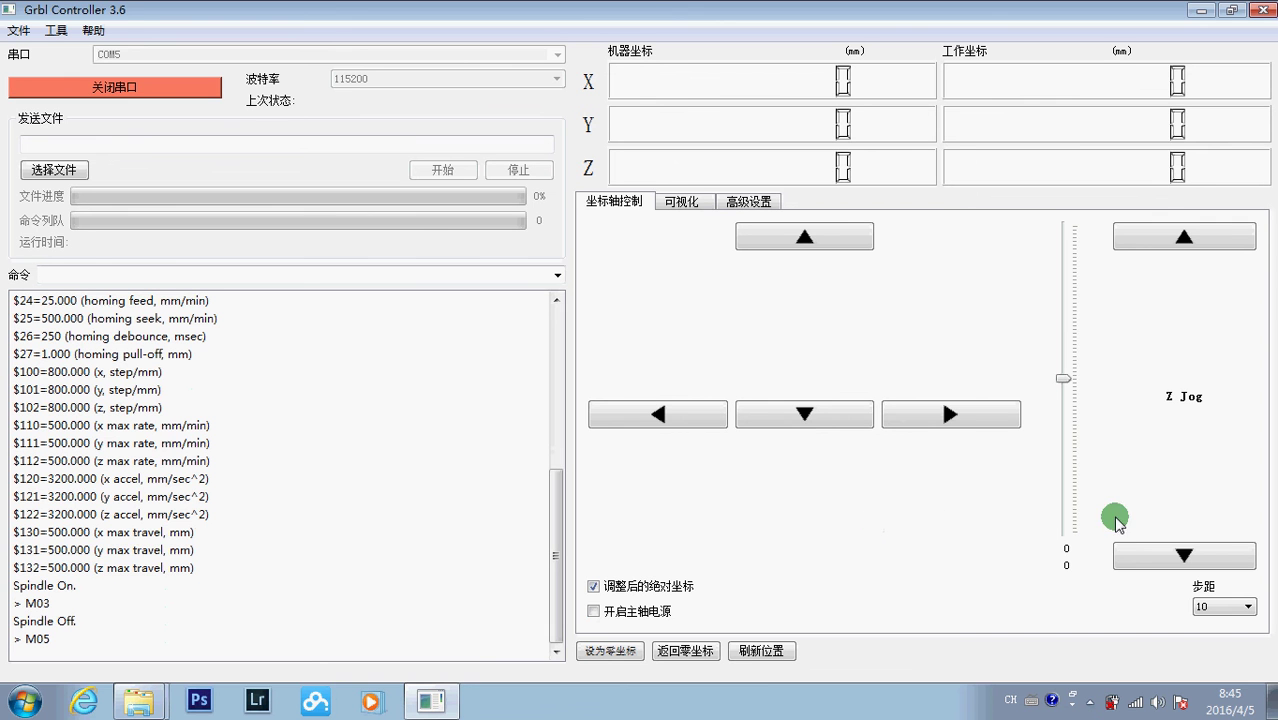
# Set the jog step size to 1 and jog the Z axis up twice and down once
pyautogui.click(1190, 556)
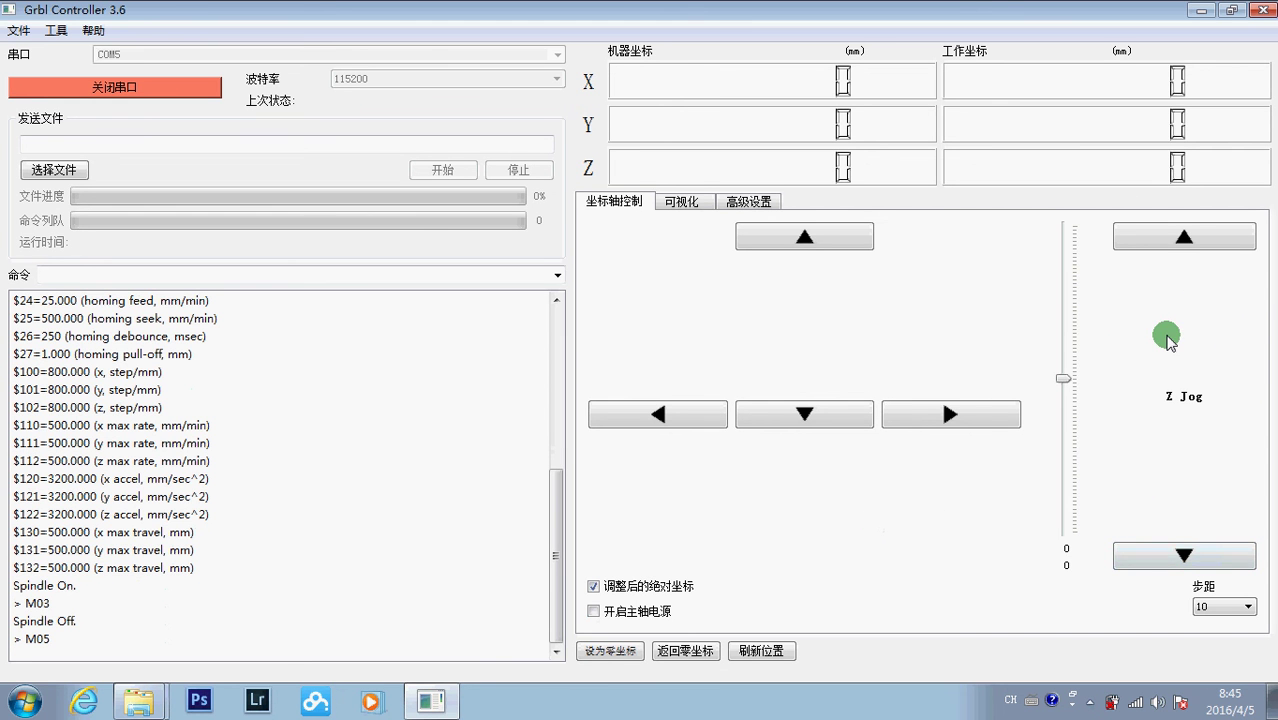
pyautogui.click(1230, 607)
pyautogui.click(1210, 630)
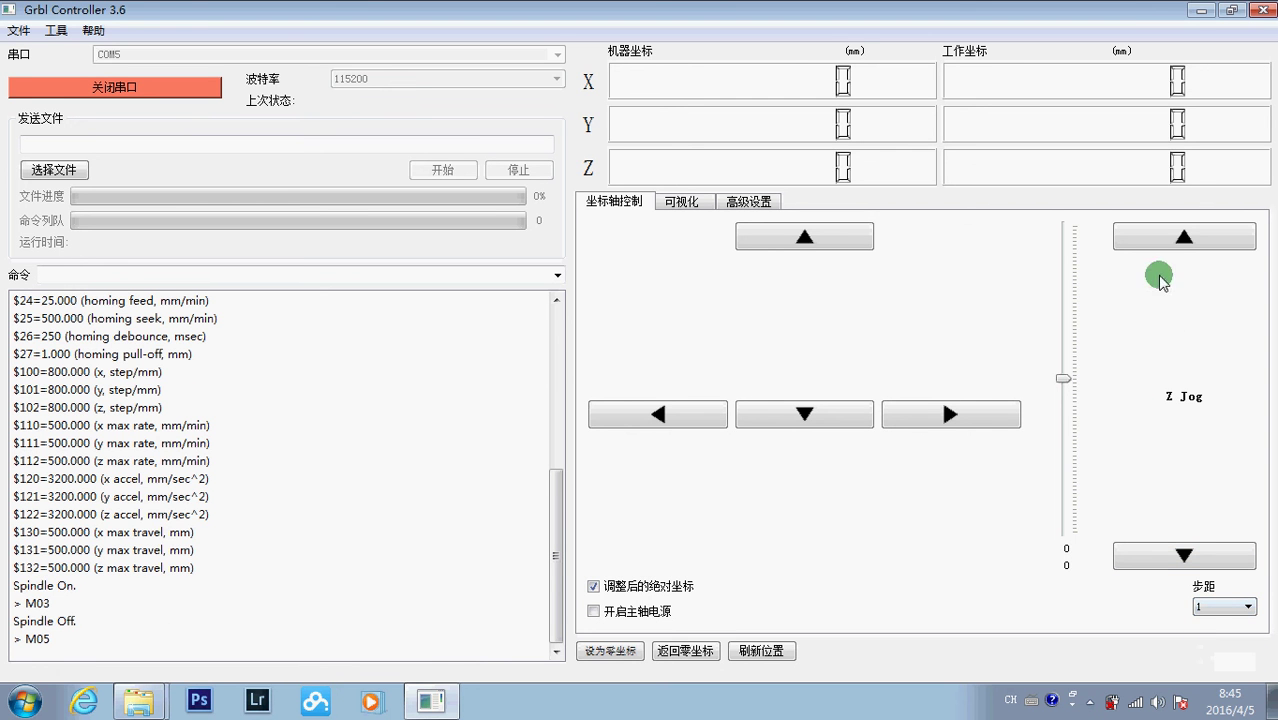
pyautogui.click(1168, 238)
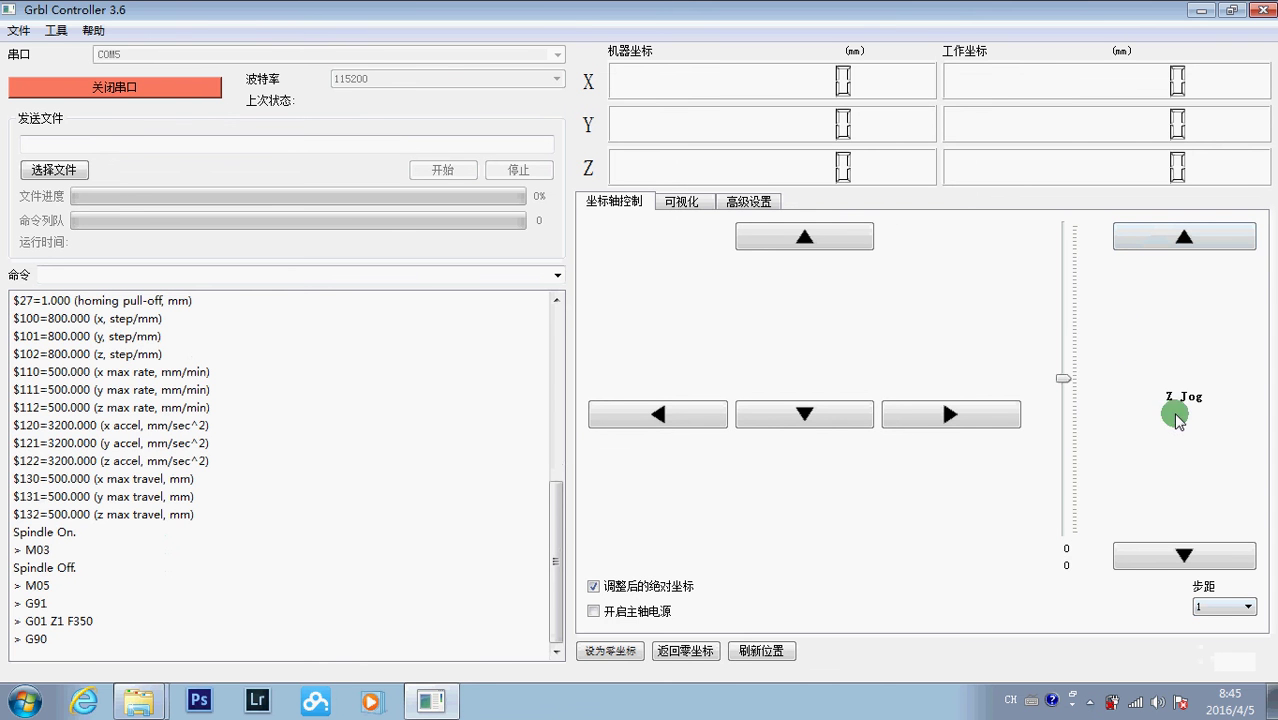
pyautogui.click(1182, 236)
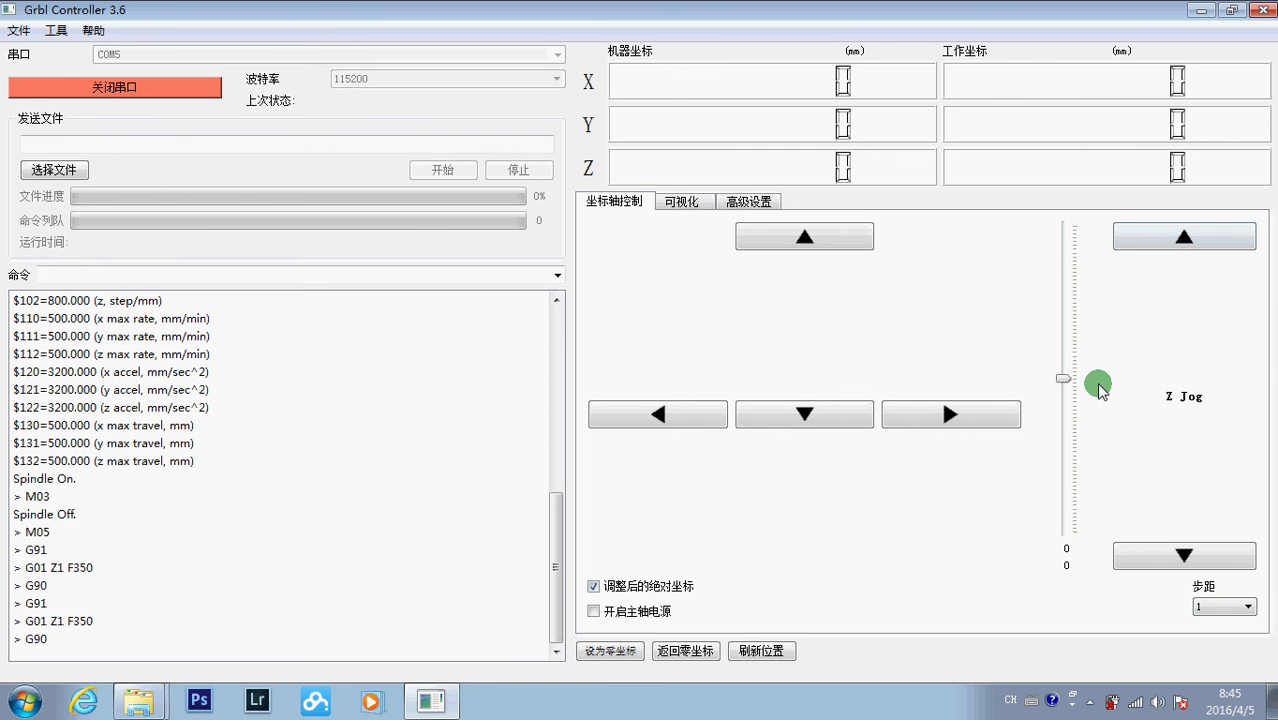
pyautogui.click(1148, 563)
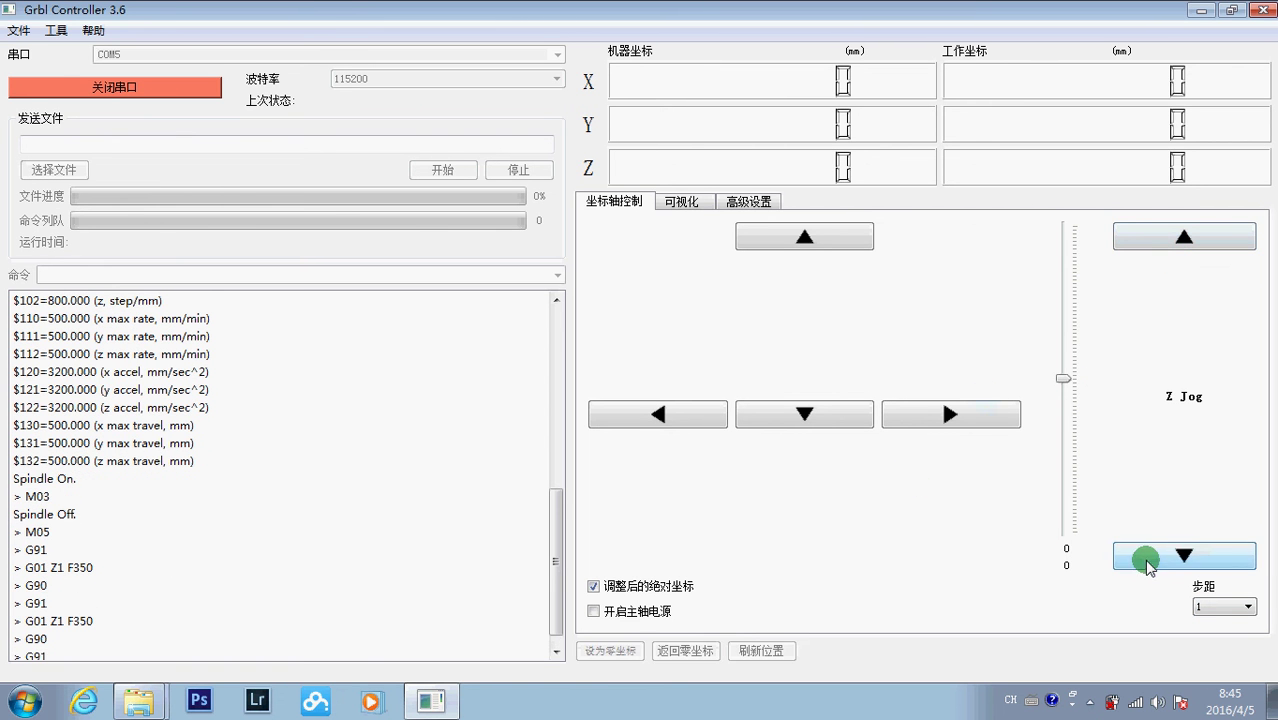
pyautogui.click(1225, 608)
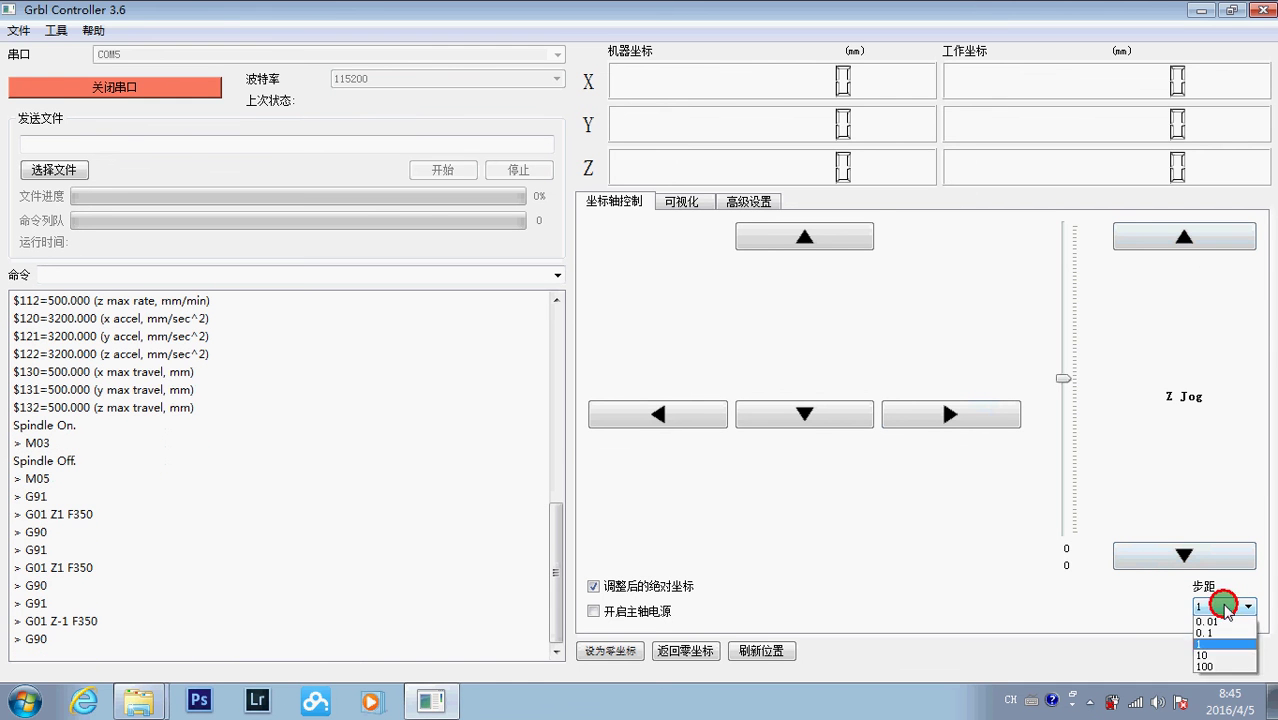
pyautogui.click(1222, 614)
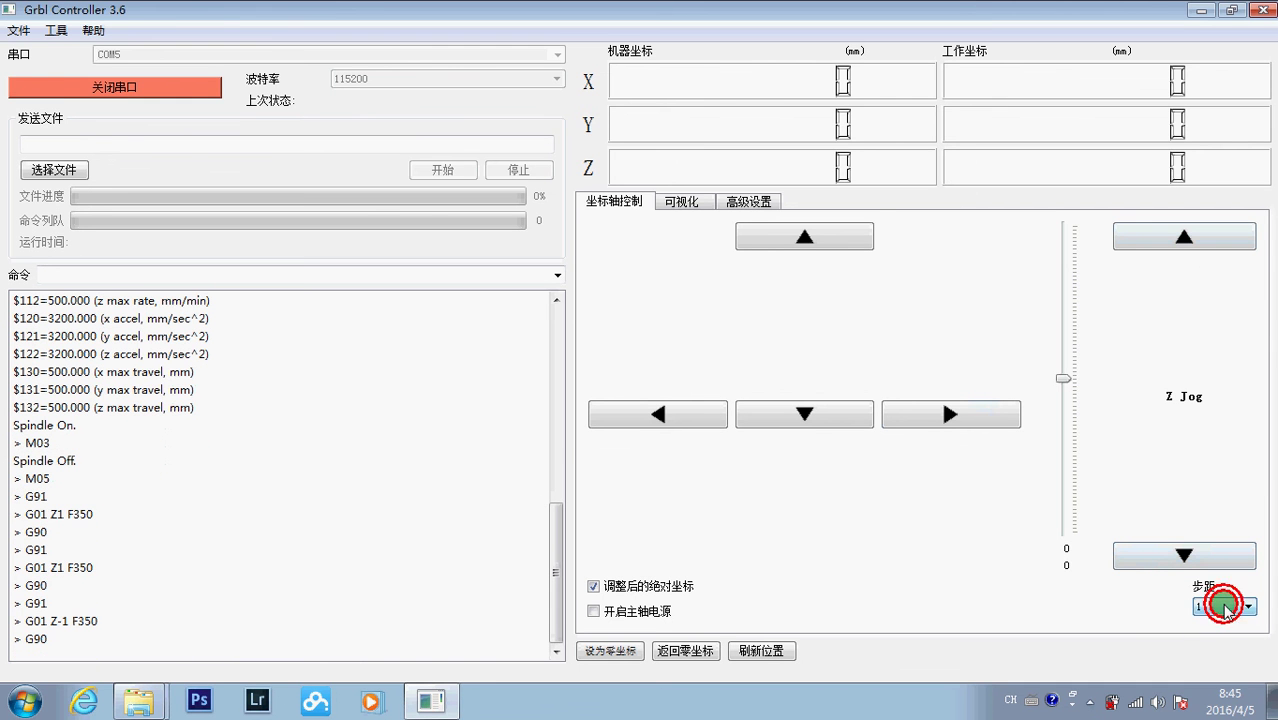
# Return to the step/mm entries in the console log and compare the $100, $101 and $102 values for the three axes
pyautogui.click(113, 274)
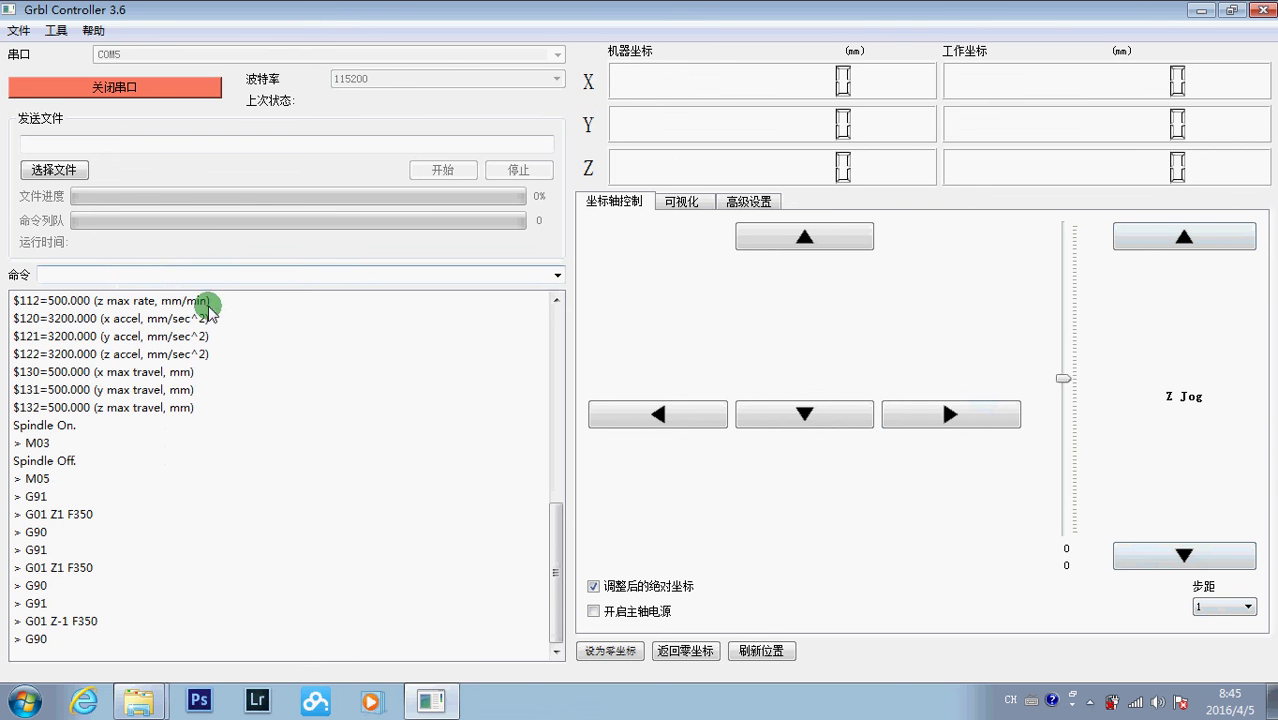
pyautogui.scroll(2, 257, 371)
pyautogui.scroll(1, 175, 403)
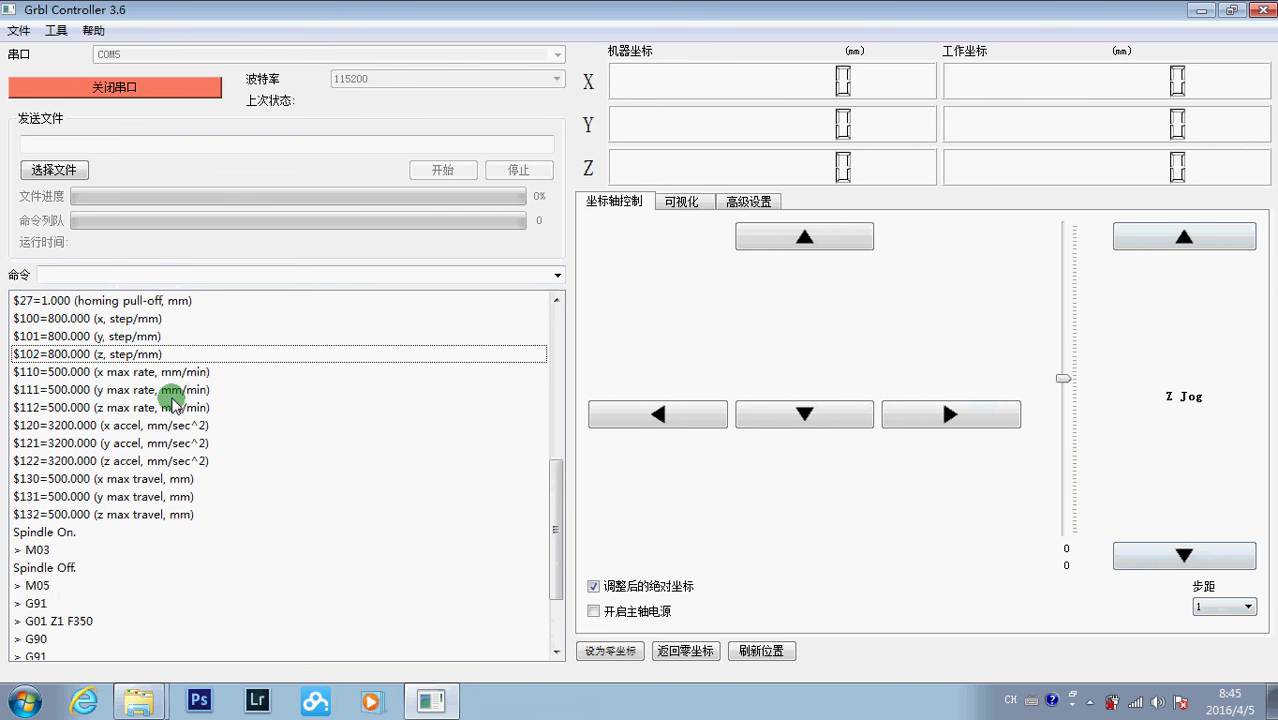
pyautogui.click(106, 336)
pyautogui.click(103, 319)
pyautogui.click(100, 334)
pyautogui.press('Down')
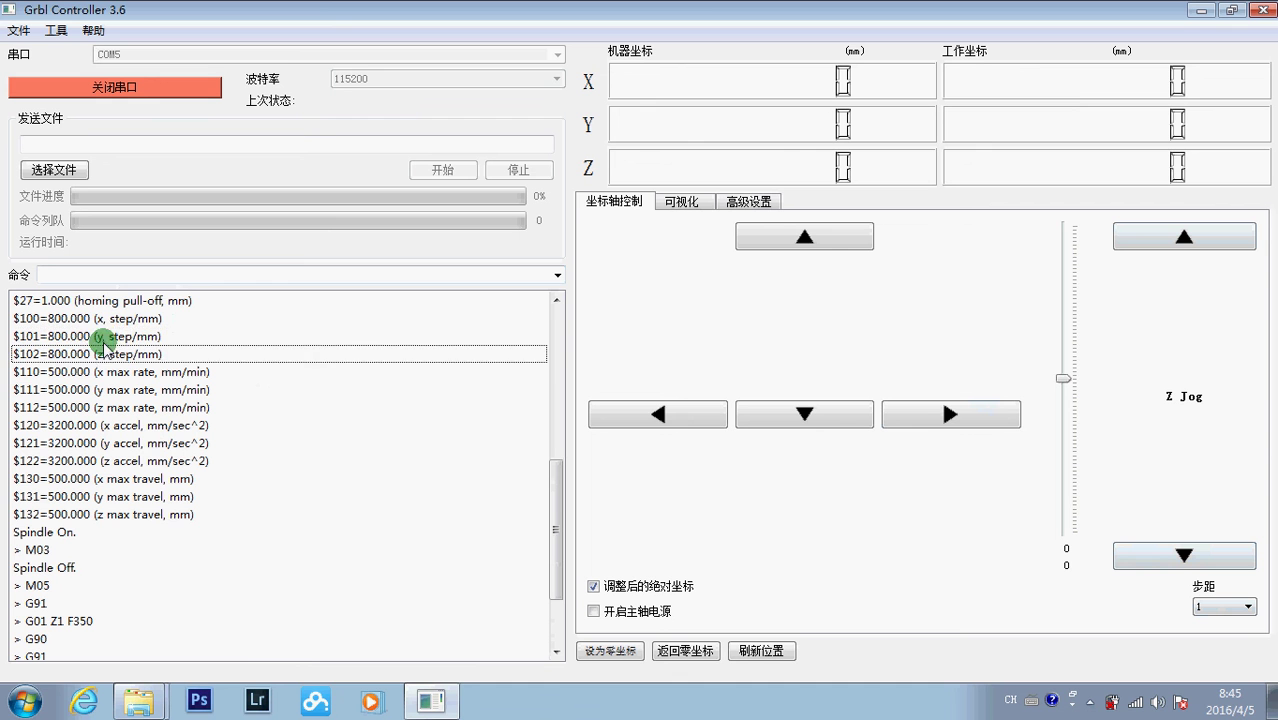
pyautogui.press('Up')
pyautogui.press('Up')
pyautogui.press('Down')
pyautogui.press('Down')
pyautogui.click(86, 319)
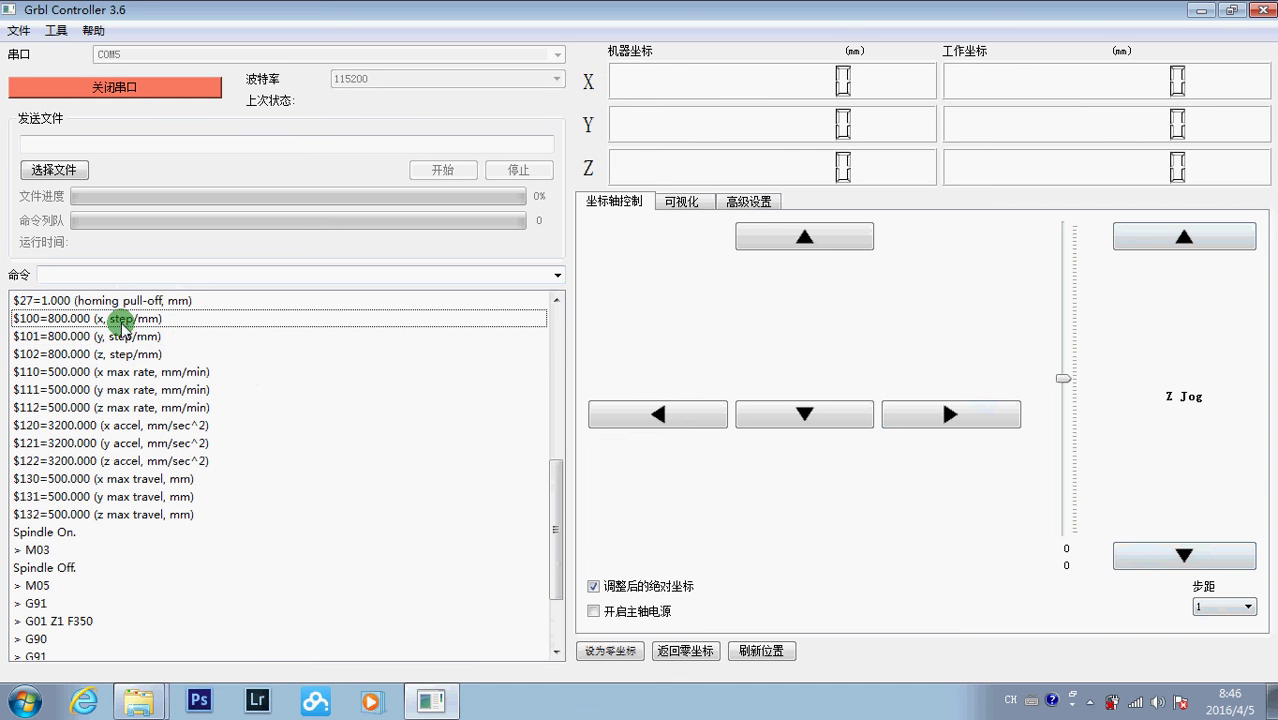
pyautogui.click(114, 336)
pyautogui.click(124, 352)
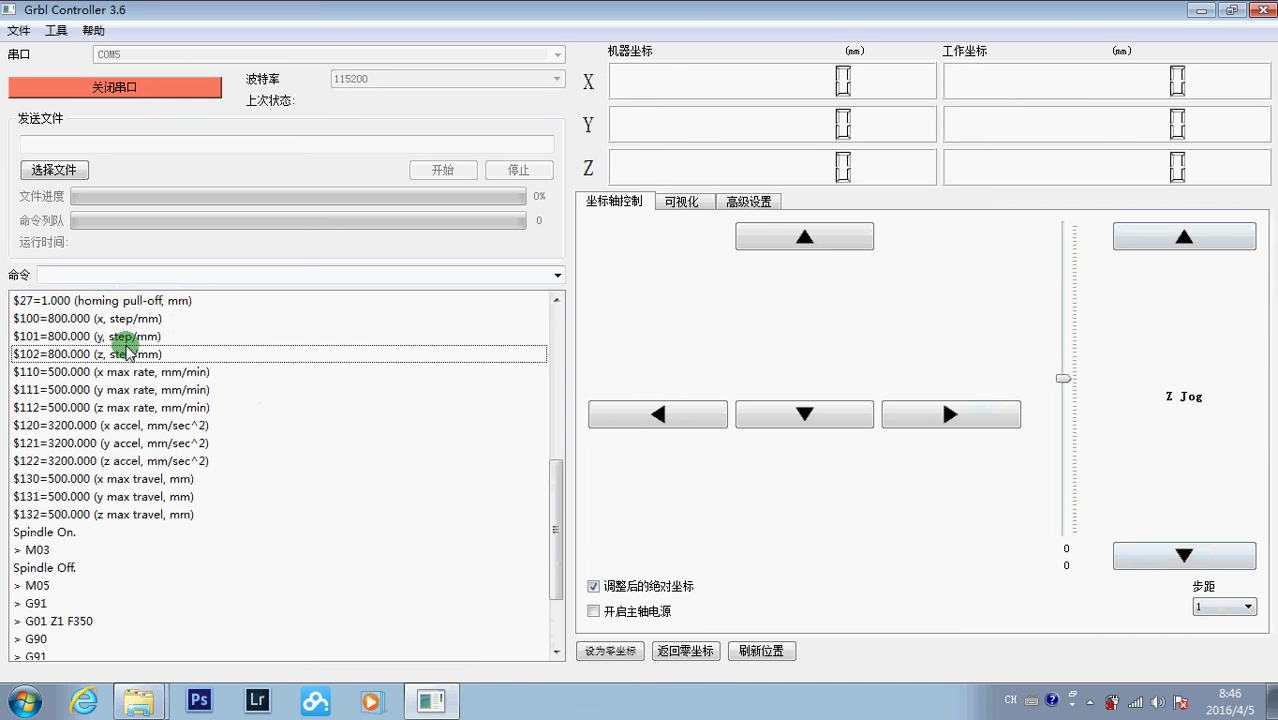
pyautogui.click(125, 336)
pyautogui.click(125, 319)
pyautogui.click(126, 336)
pyautogui.click(127, 352)
pyautogui.click(122, 336)
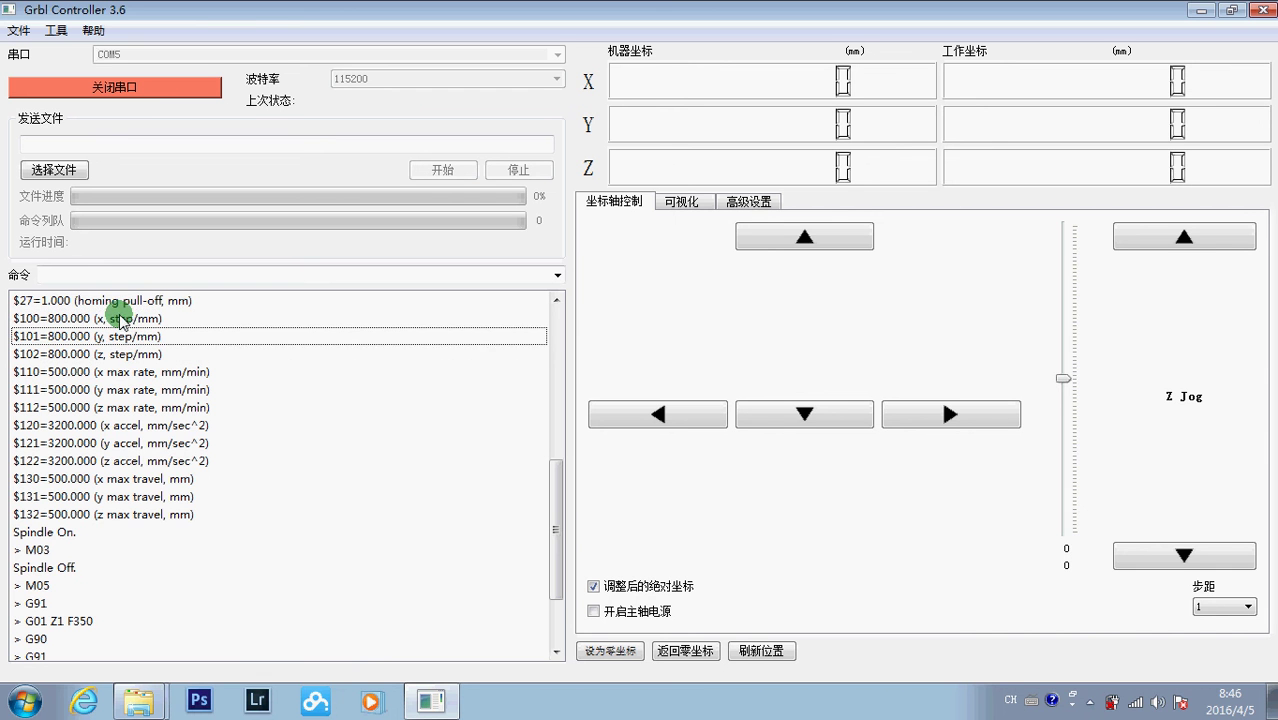
pyautogui.click(120, 319)
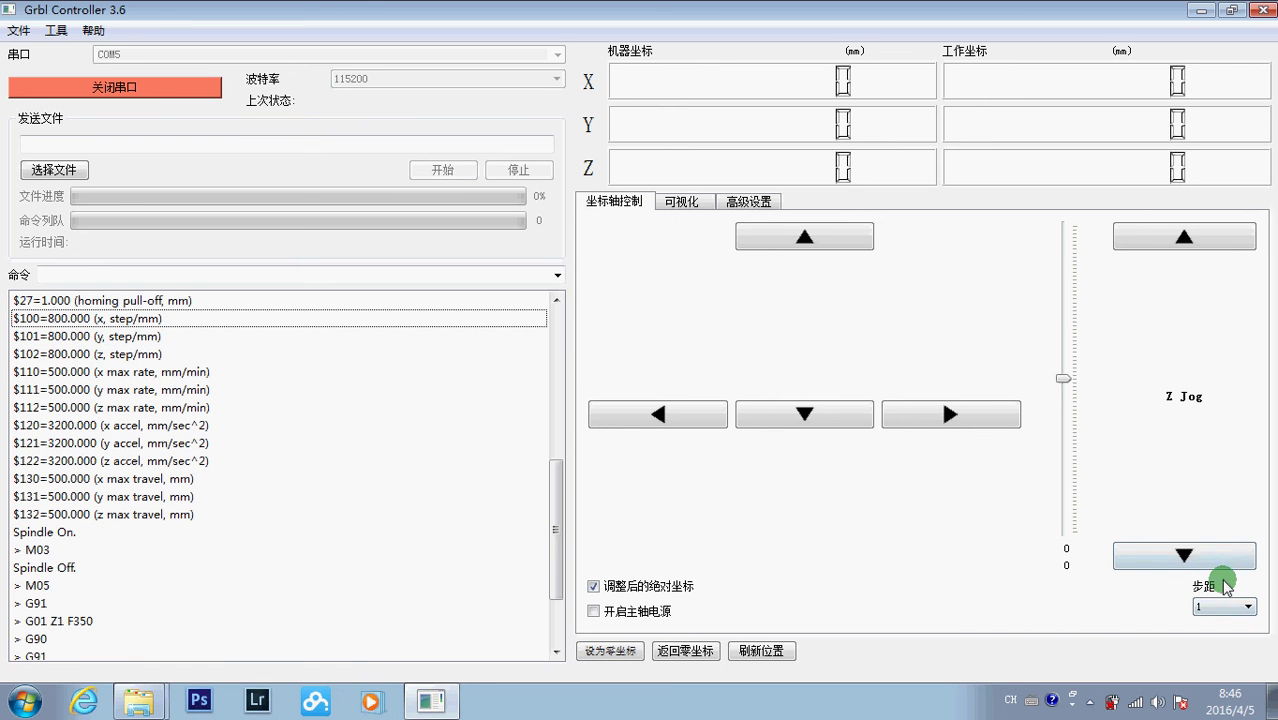
pyautogui.click(1184, 557)
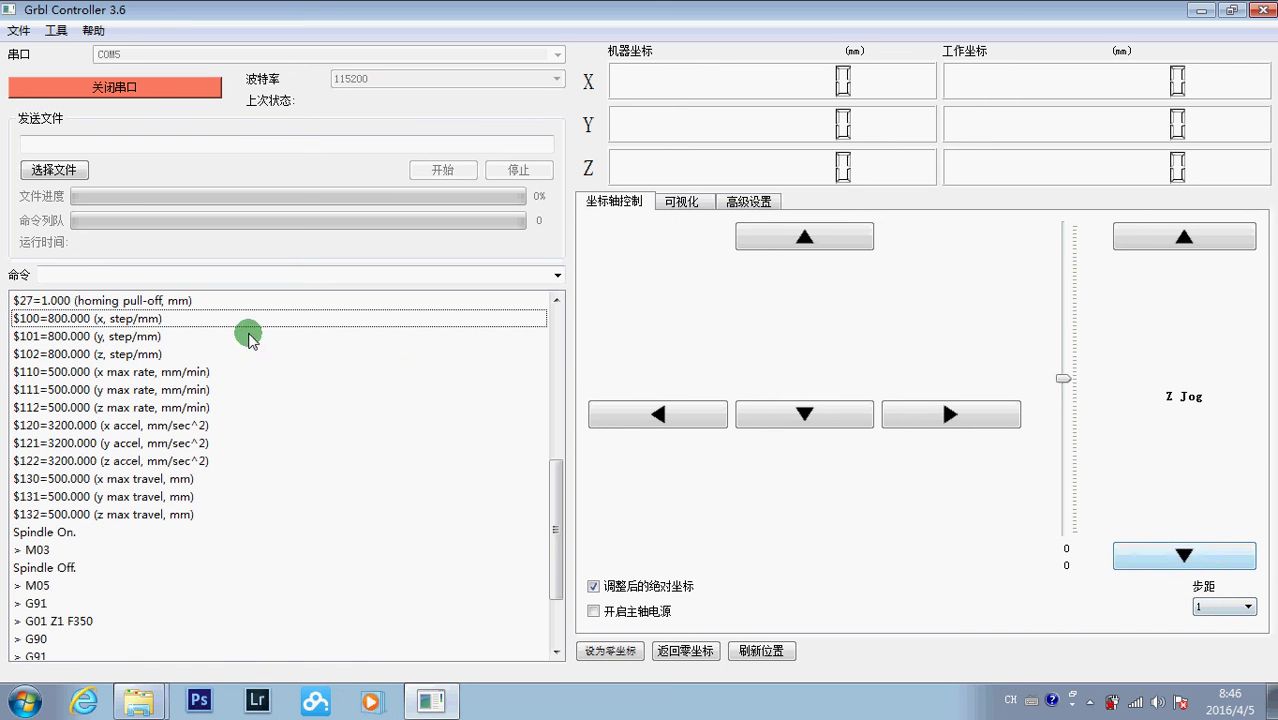
pyautogui.click(95, 336)
pyautogui.click(95, 319)
pyautogui.click(95, 336)
pyautogui.click(93, 352)
pyautogui.click(93, 319)
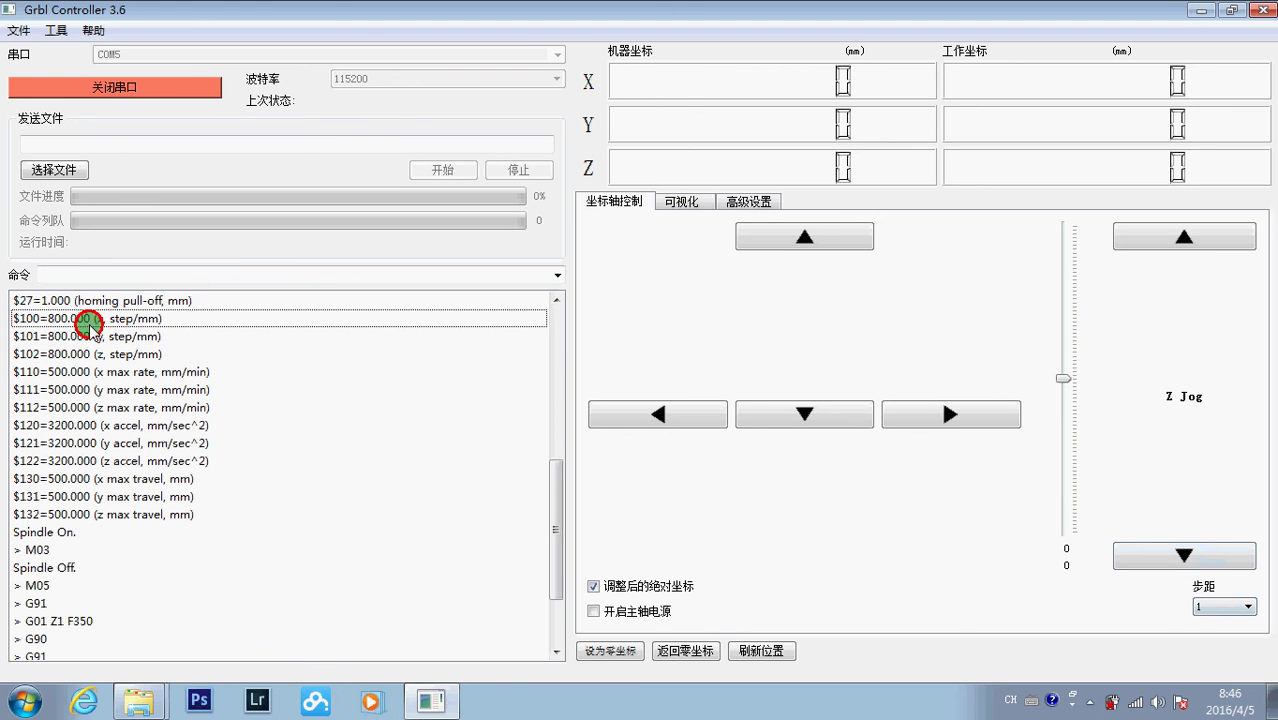
pyautogui.click(95, 336)
pyautogui.click(93, 354)
pyautogui.click(95, 336)
pyautogui.click(97, 319)
pyautogui.click(95, 336)
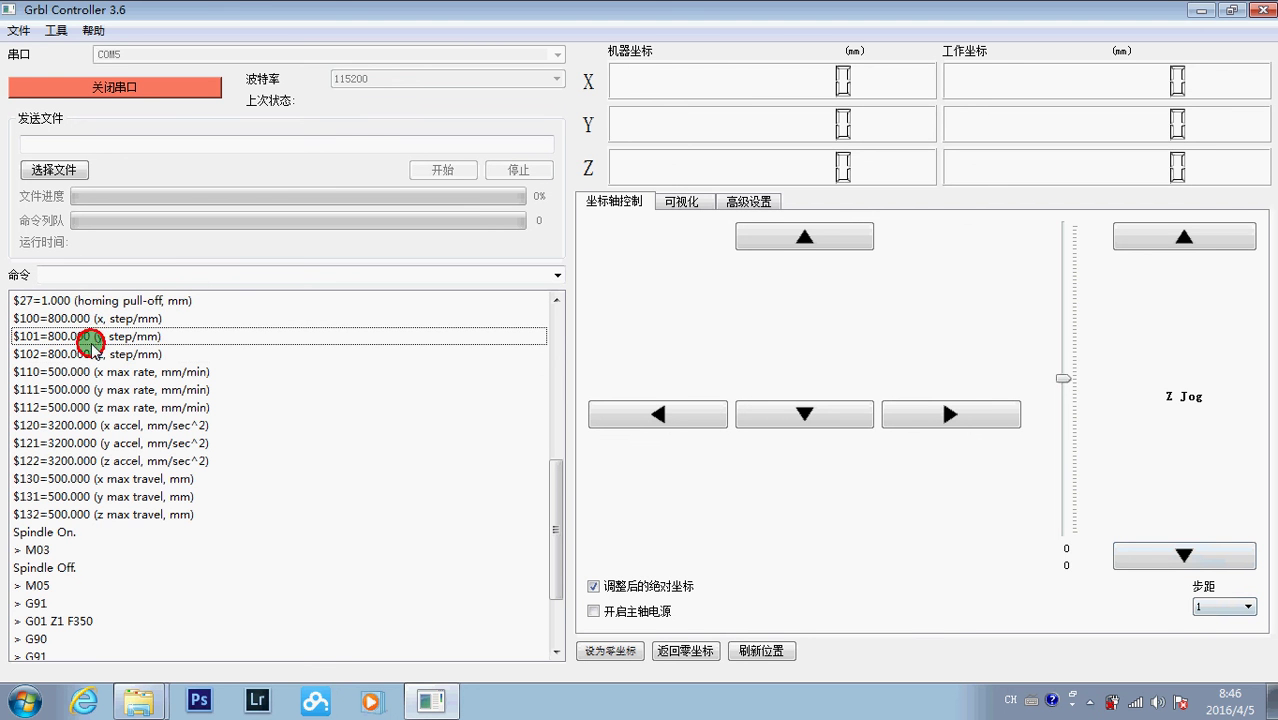
pyautogui.click(93, 353)
pyautogui.click(95, 336)
pyautogui.click(95, 319)
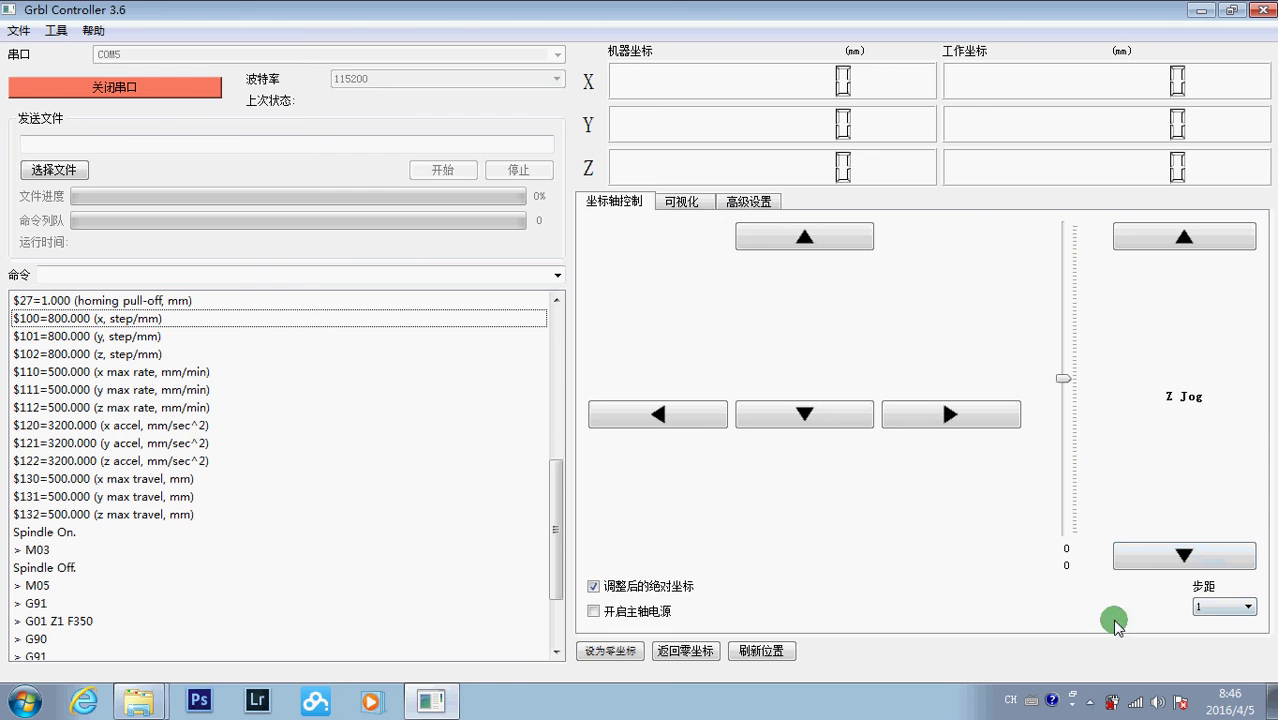
pyautogui.click(72, 276)
pyautogui.click(105, 319)
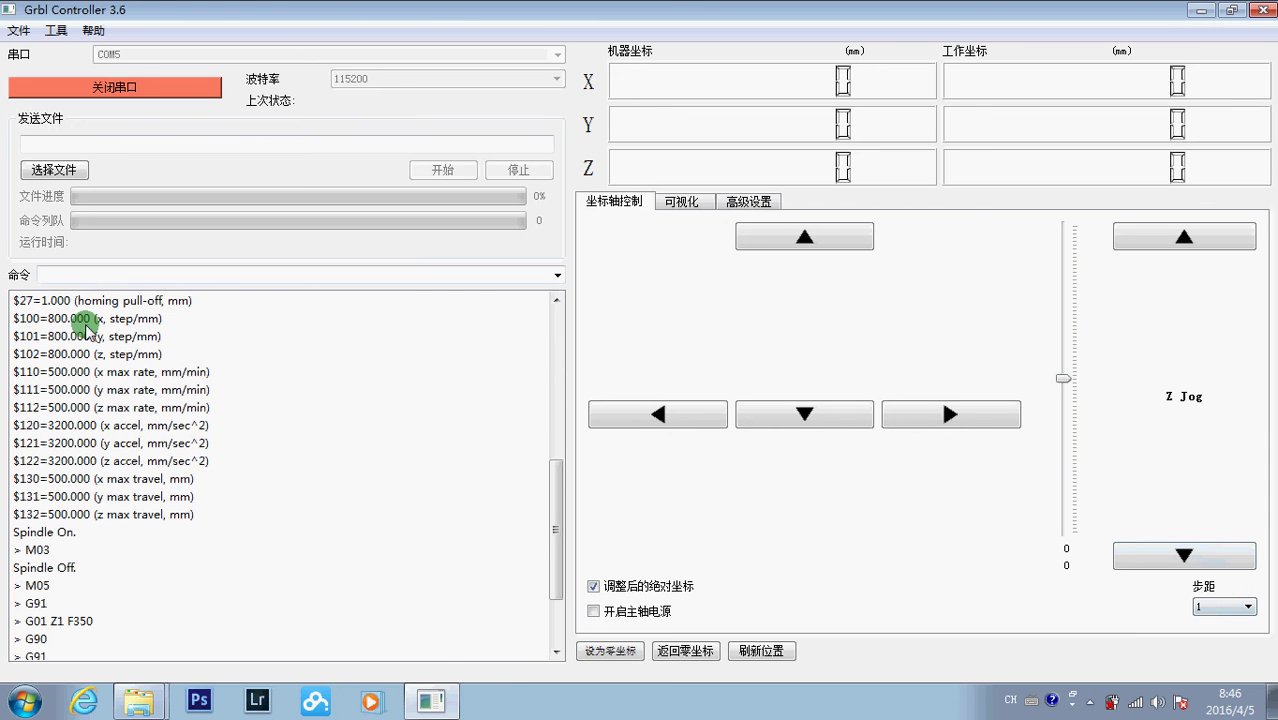
pyautogui.click(95, 336)
pyautogui.click(88, 354)
pyautogui.click(90, 337)
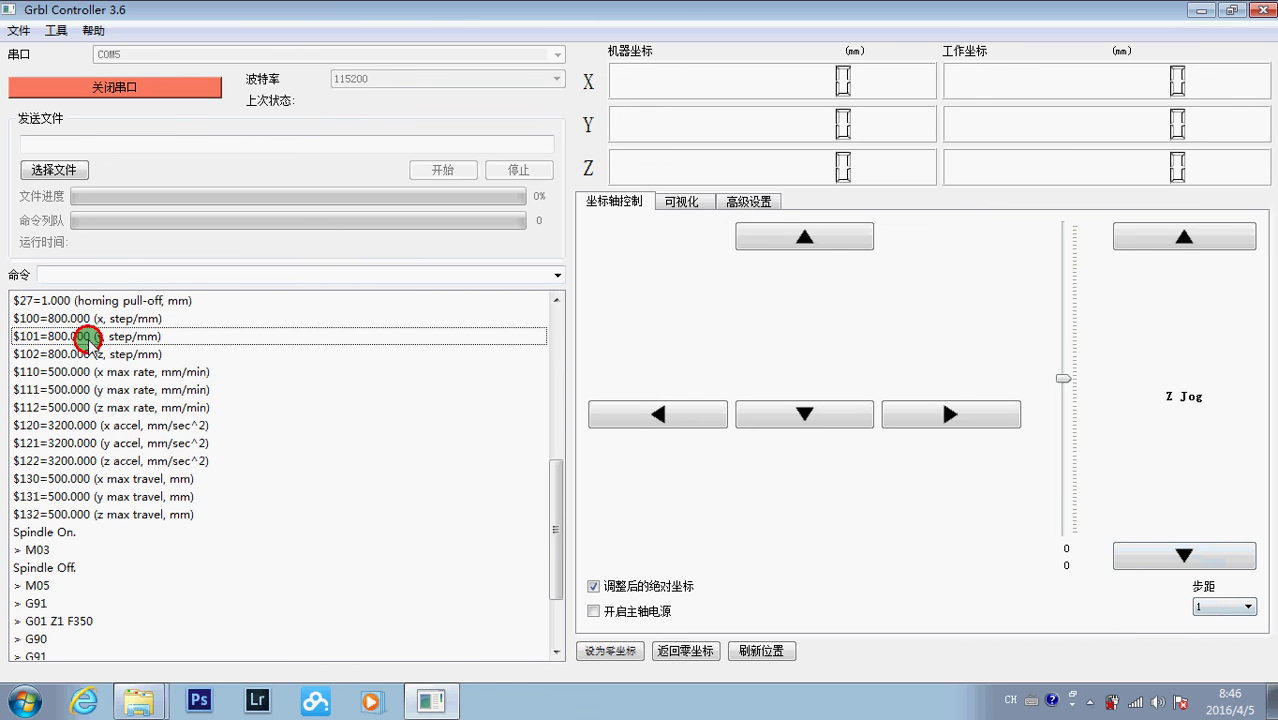
# Set the x, y and z steps per mm to 400 by sending $100=400, $101=400 and $102=400
pyautogui.click(88, 274)
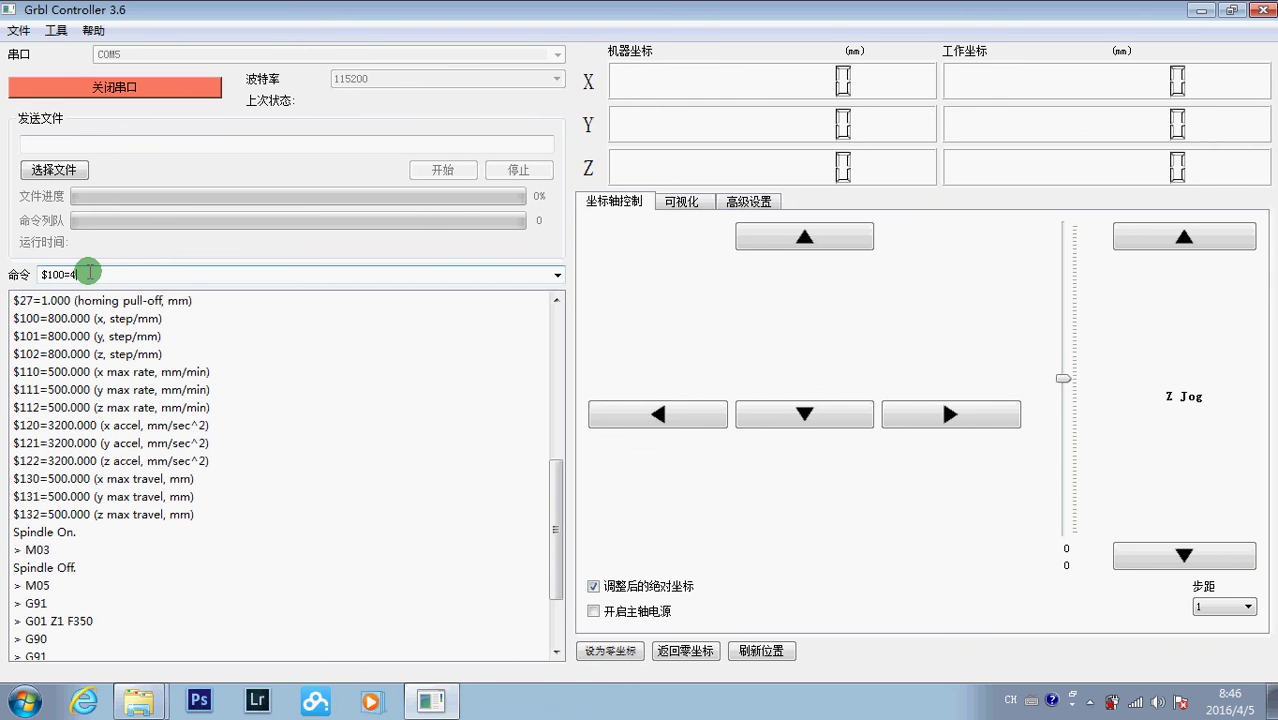
pyautogui.press('Return')
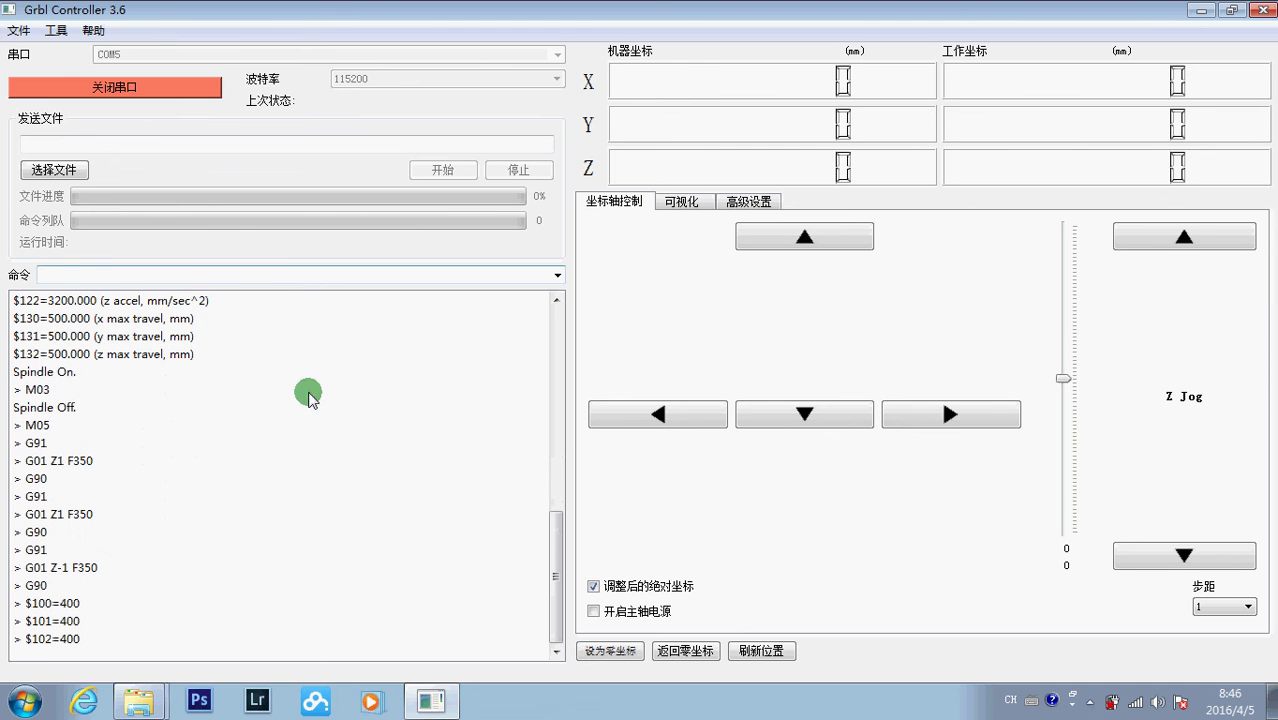
pyautogui.click(300, 462)
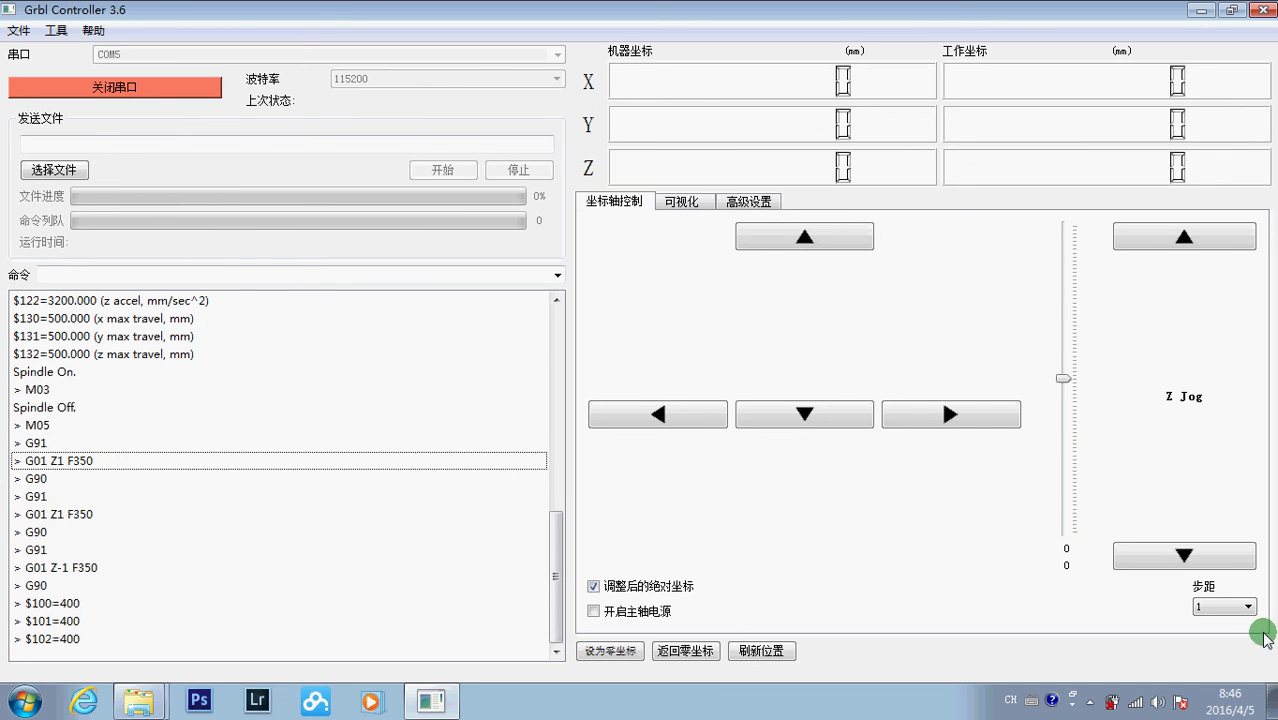
# Set the jog step size to 10 and jog Z down, X in the positive direction and Y in the negative direction
pyautogui.click(1236, 607)
pyautogui.click(1207, 655)
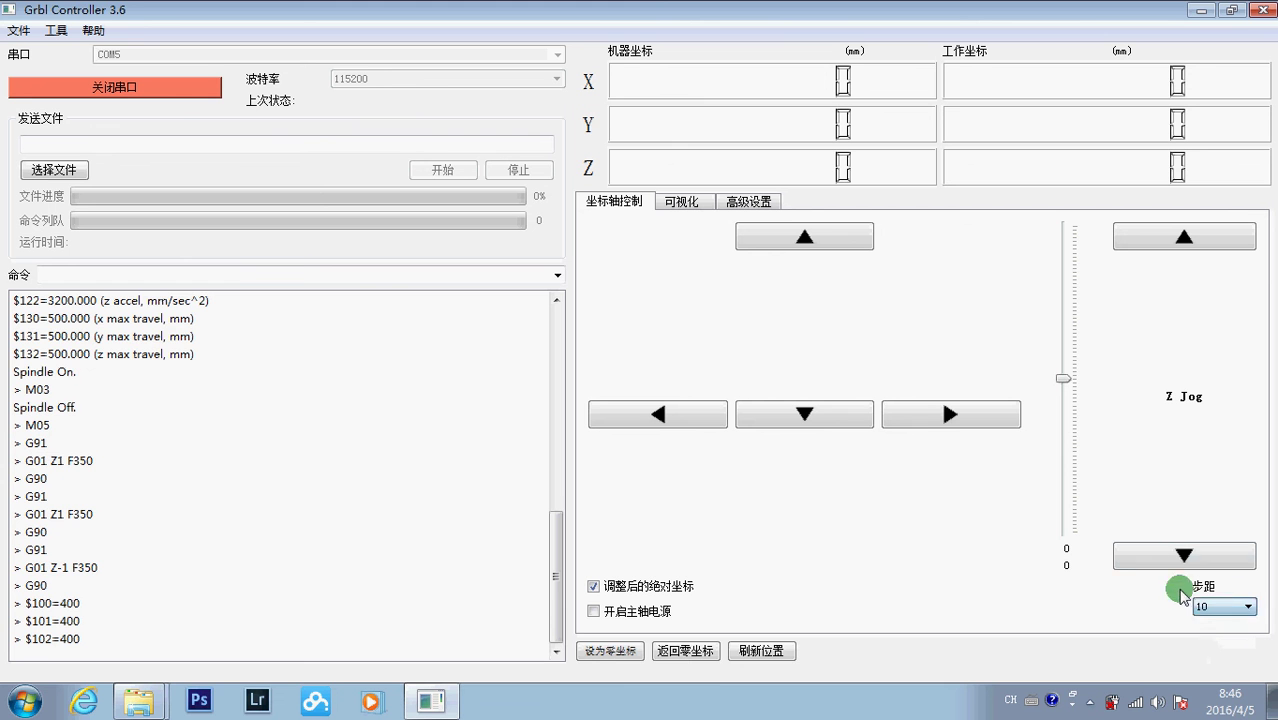
pyautogui.click(1173, 560)
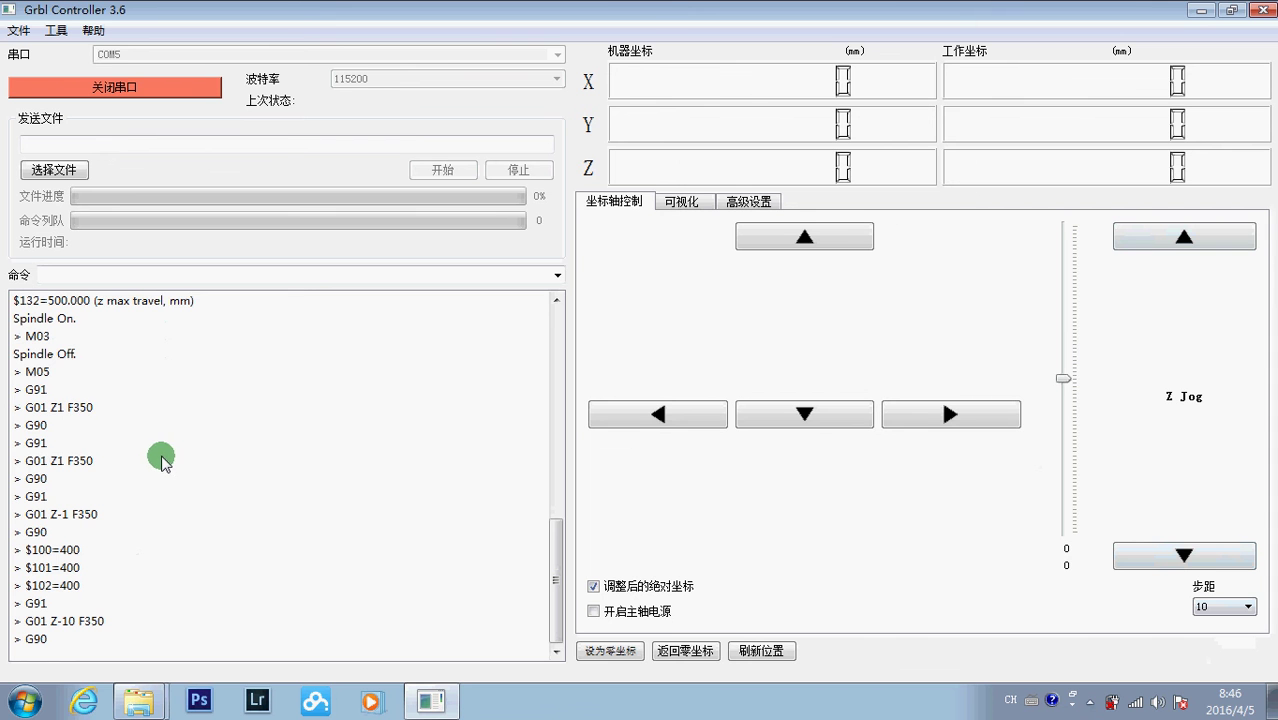
pyautogui.click(927, 418)
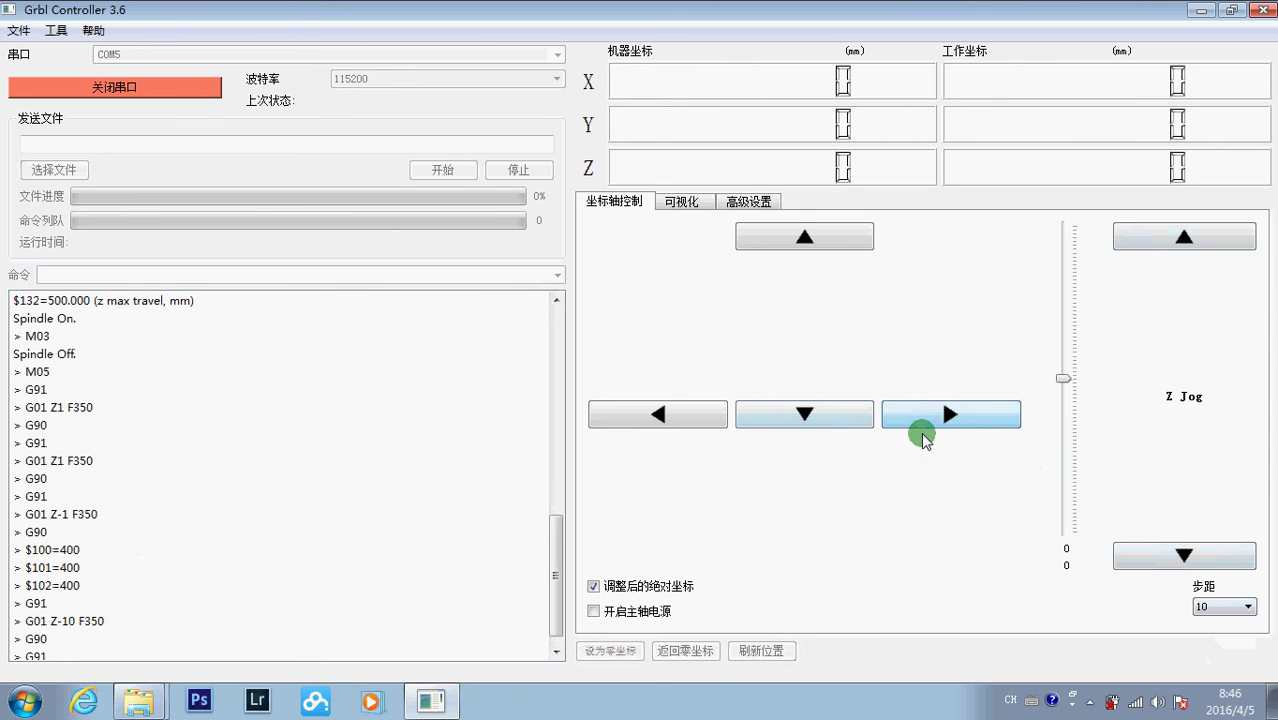
pyautogui.click(780, 420)
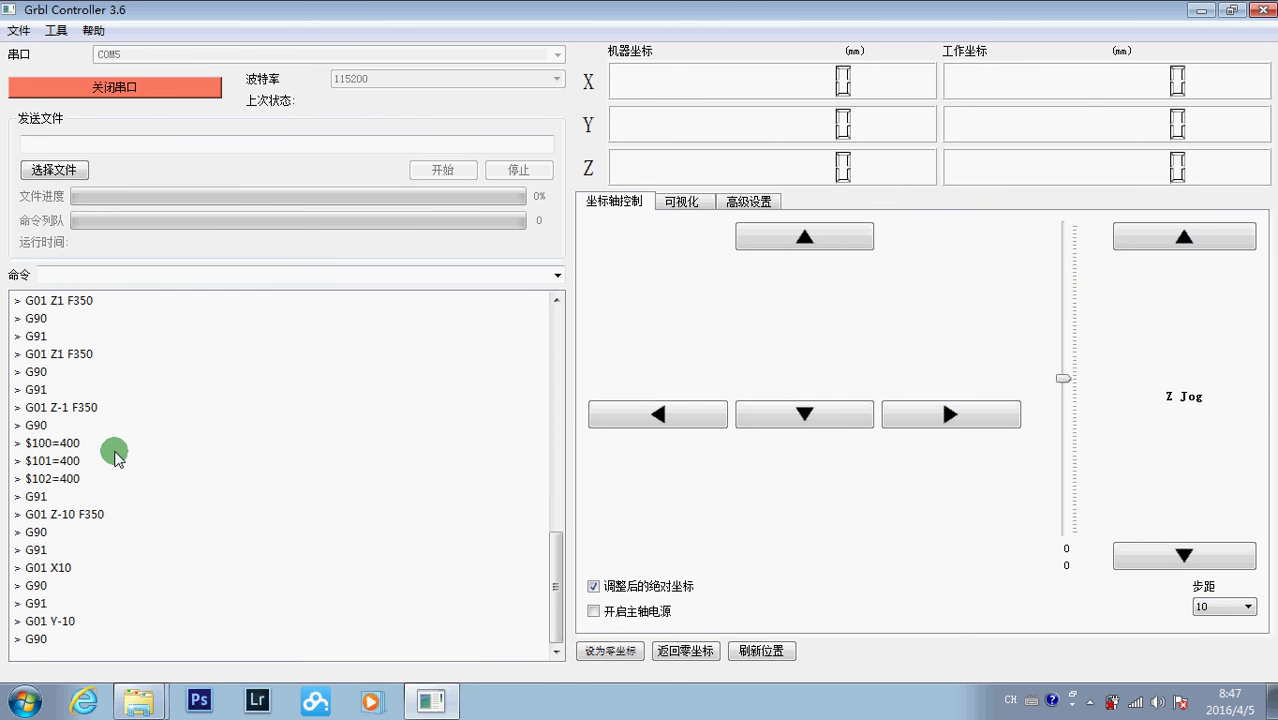
pyautogui.click(676, 414)
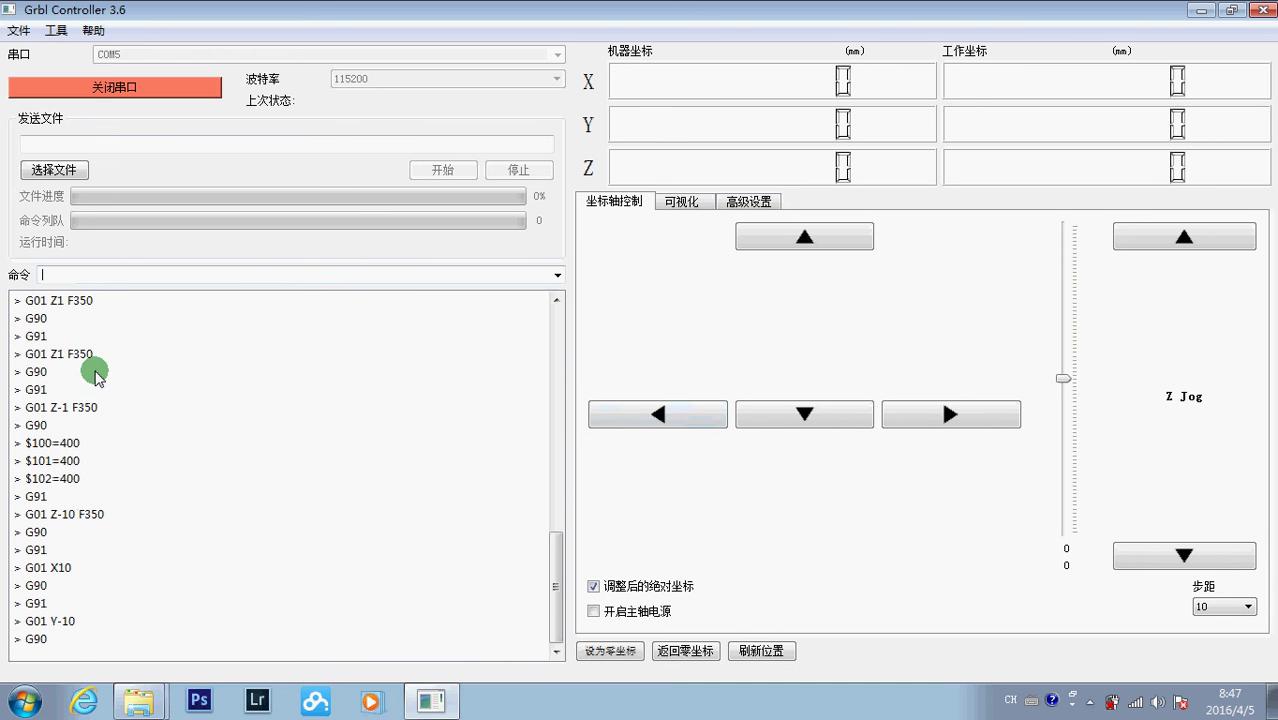
# Review the earlier $100, $101 and $102 step/mm entries in the console log for the x, y and z axes
pyautogui.scroll(6, 100, 451)
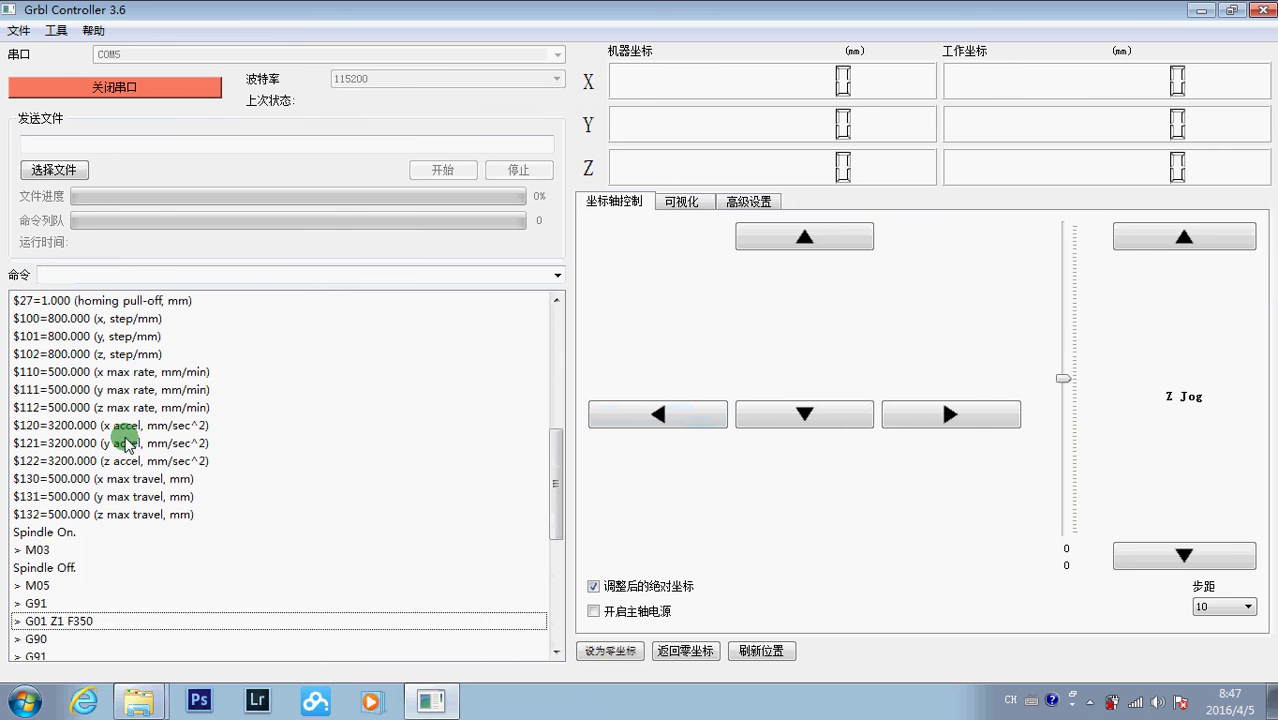
pyautogui.click(63, 354)
pyautogui.click(63, 318)
pyautogui.click(77, 336)
pyautogui.click(77, 318)
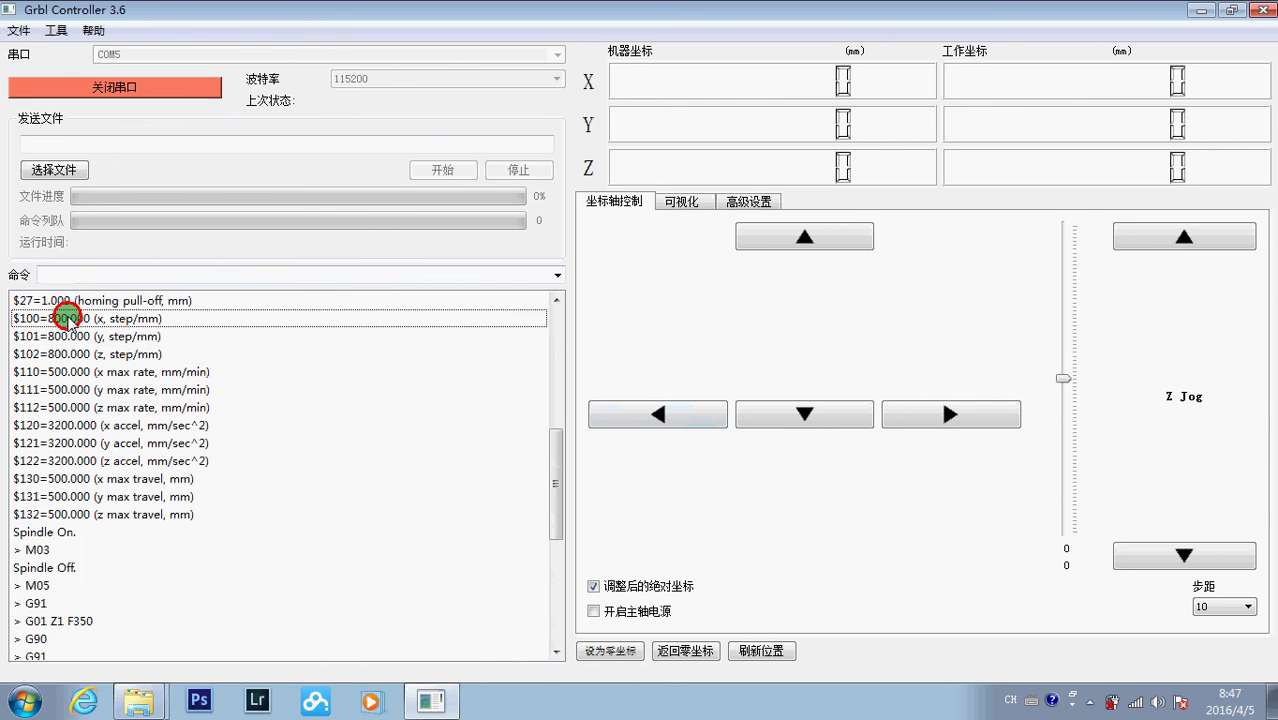
pyautogui.click(77, 354)
pyautogui.click(77, 335)
pyautogui.click(80, 352)
pyautogui.scroll(-6, 200, 460)
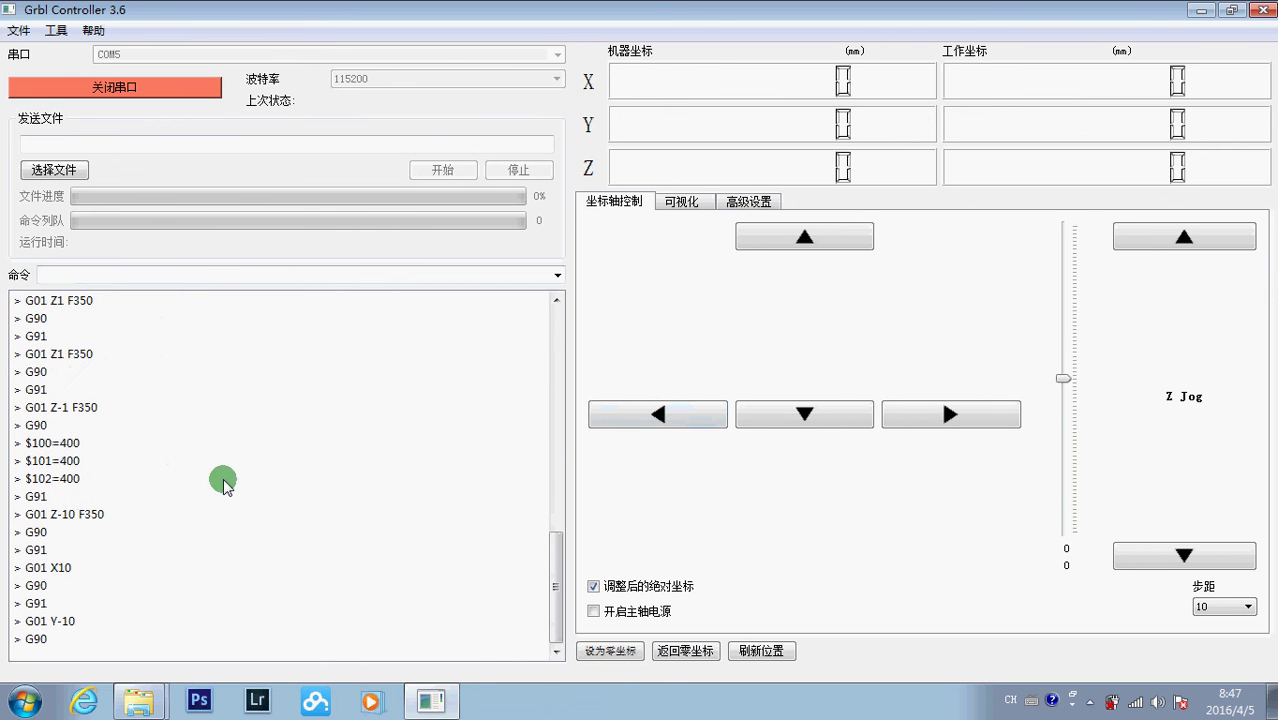
pyautogui.click(658, 414)
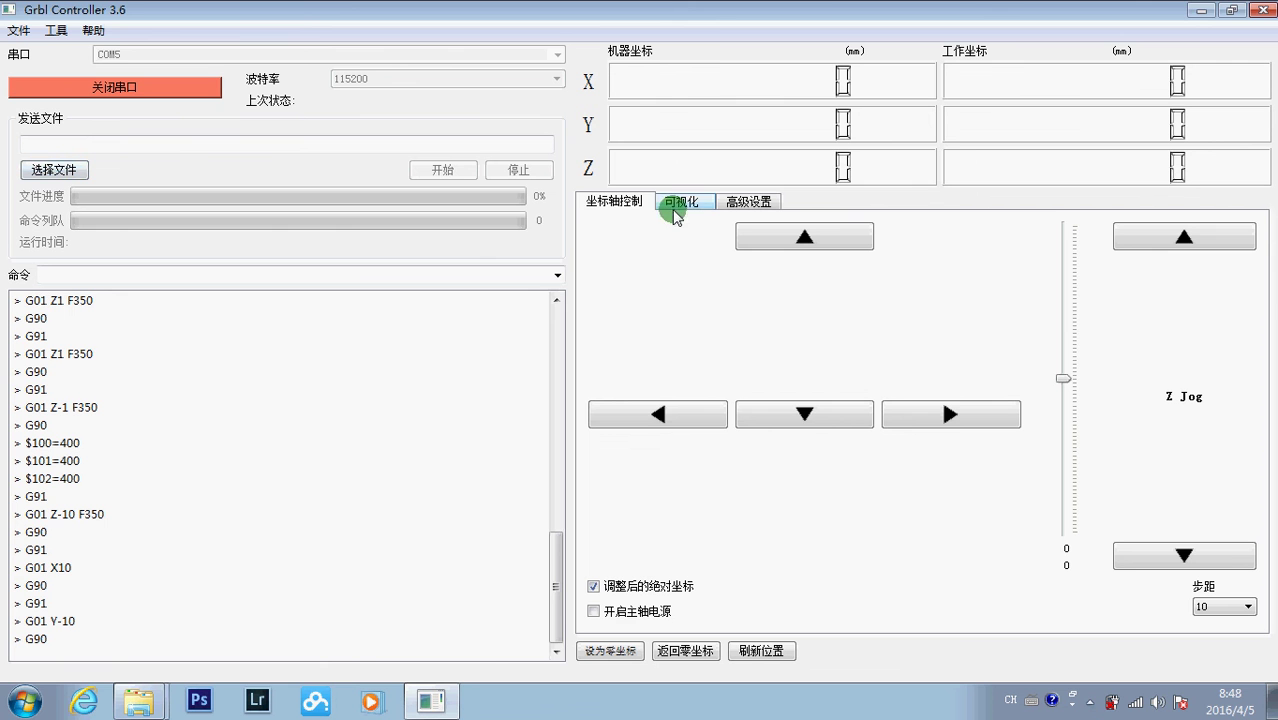
pyautogui.click(48, 170)
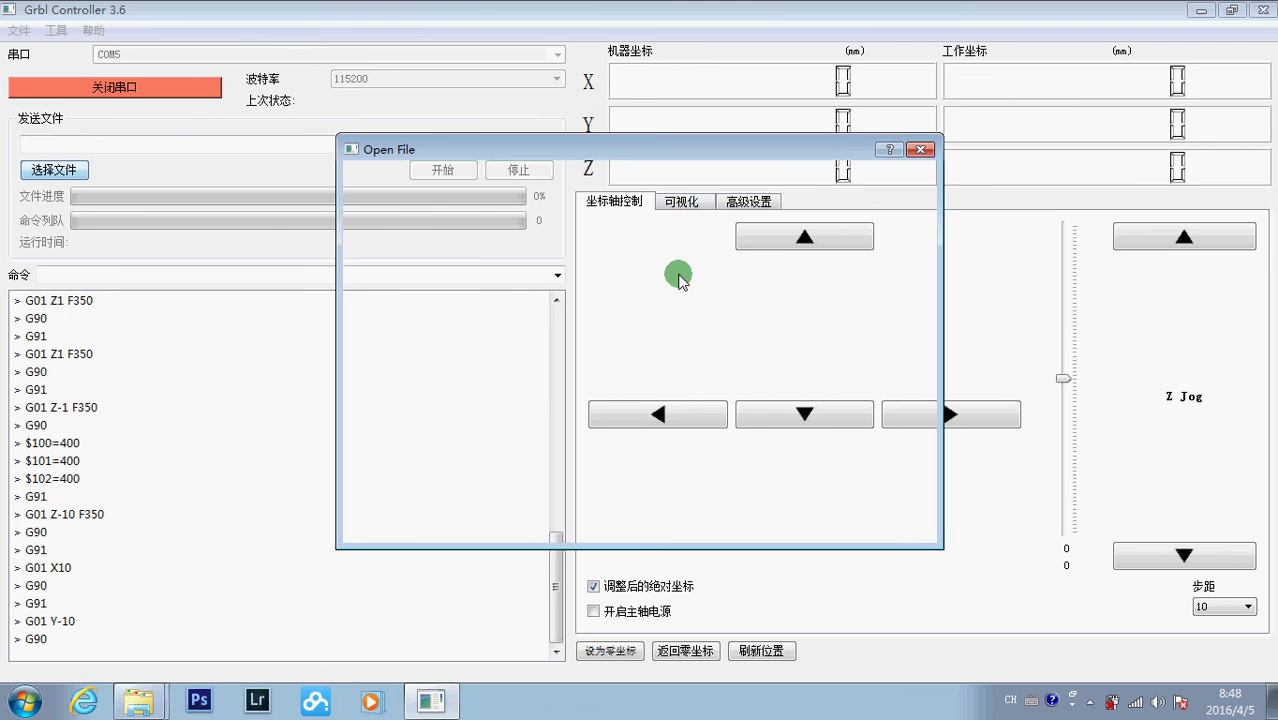
pyautogui.click(917, 149)
pyautogui.click(681, 201)
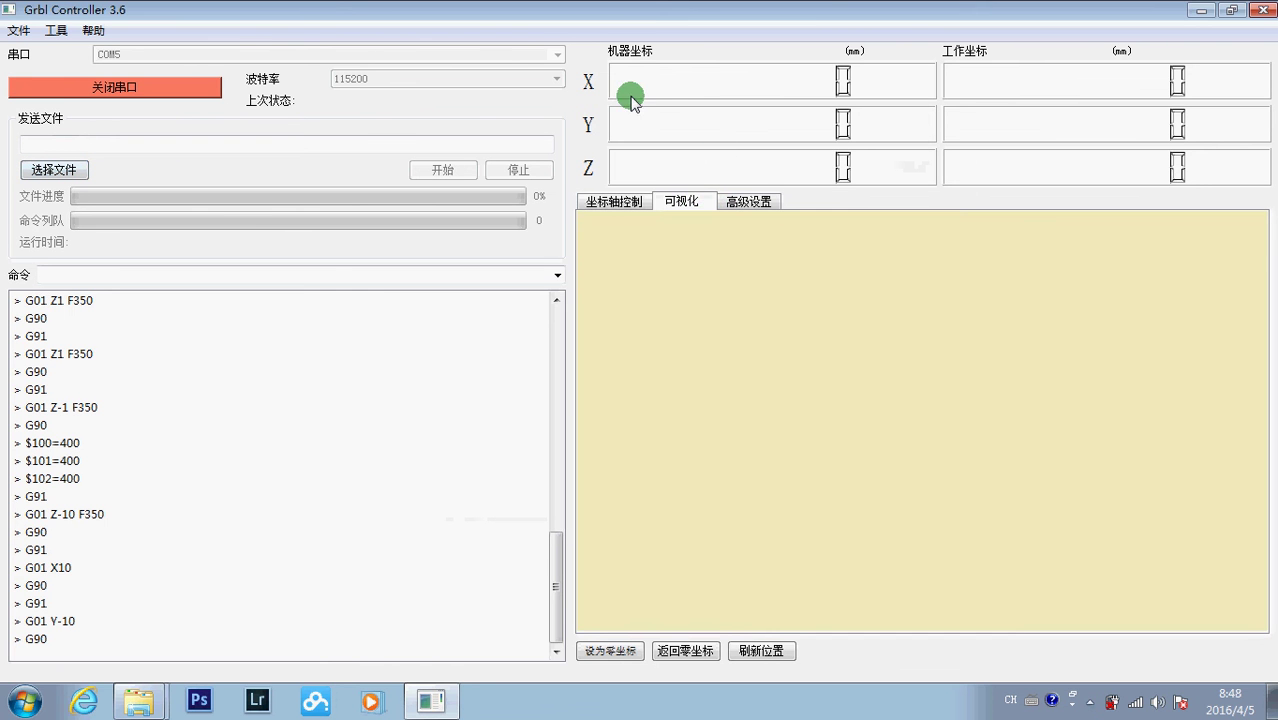
pyautogui.click(600, 195)
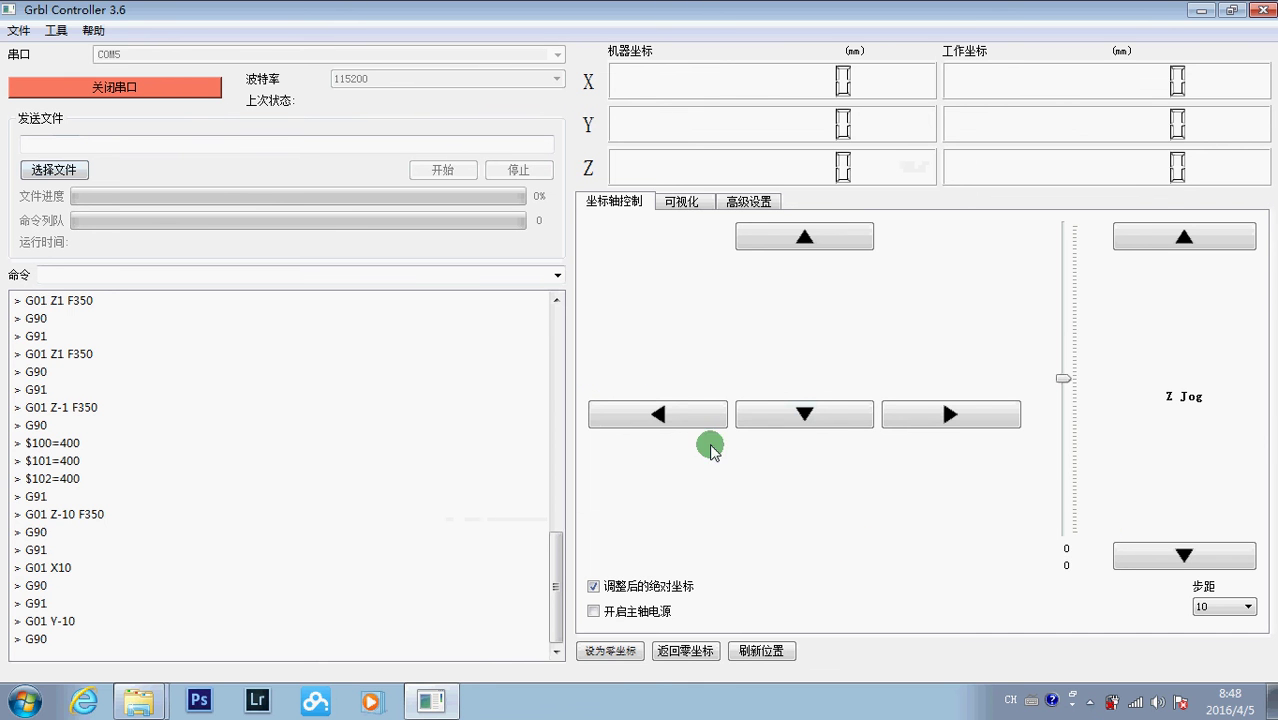
# Jog X by -10, Y by -10, X by 10 and Z by -10 twice, and refresh the position coordinates
pyautogui.click(657, 414)
pyautogui.click(827, 420)
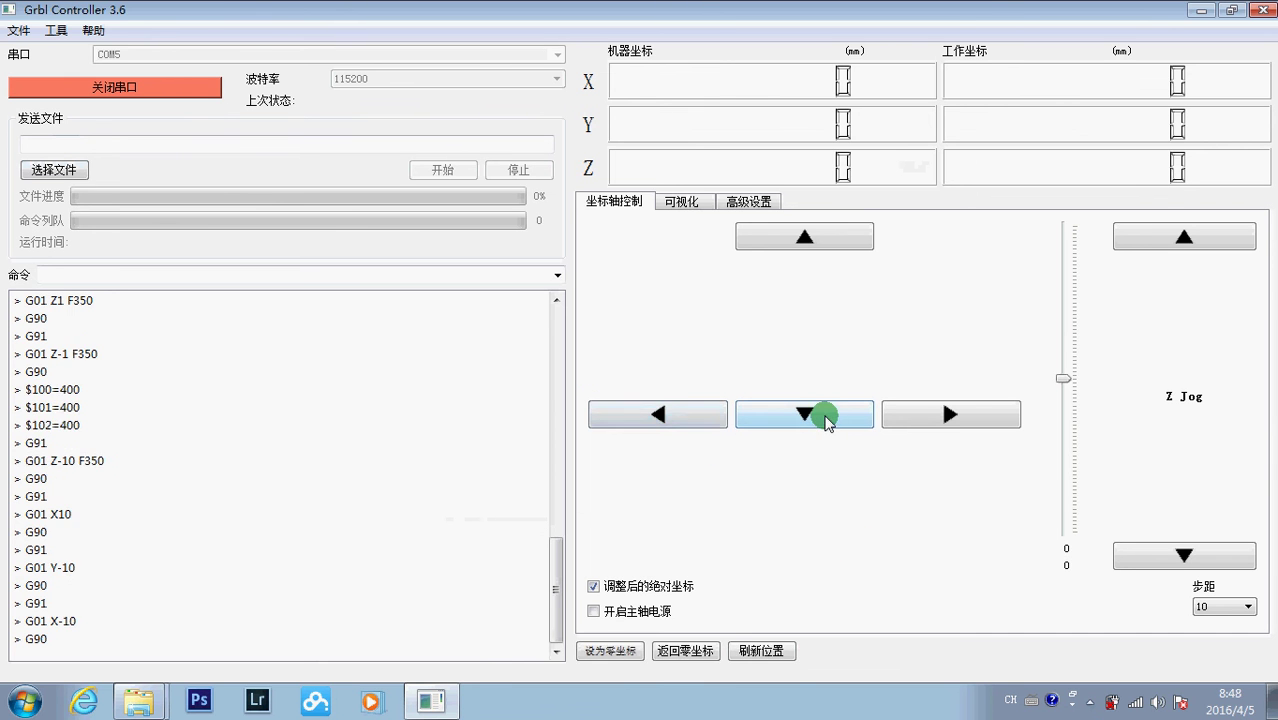
pyautogui.click(930, 417)
pyautogui.click(1150, 553)
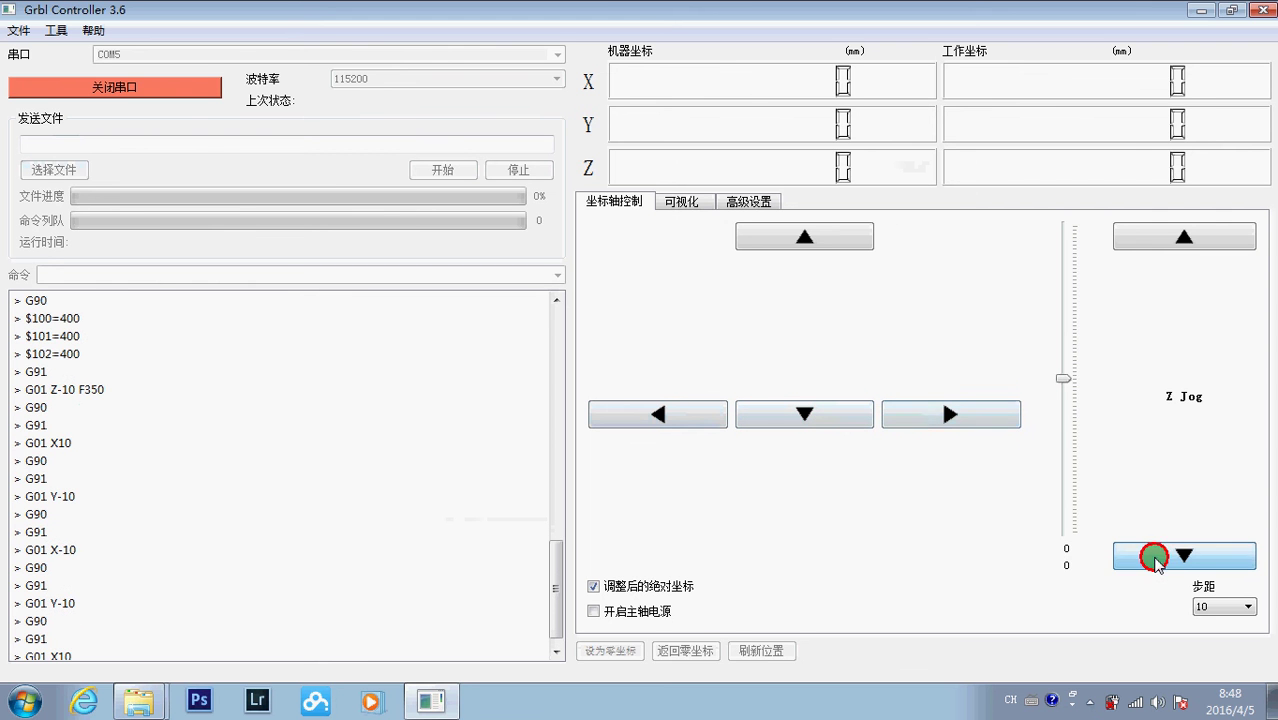
pyautogui.click(1222, 606)
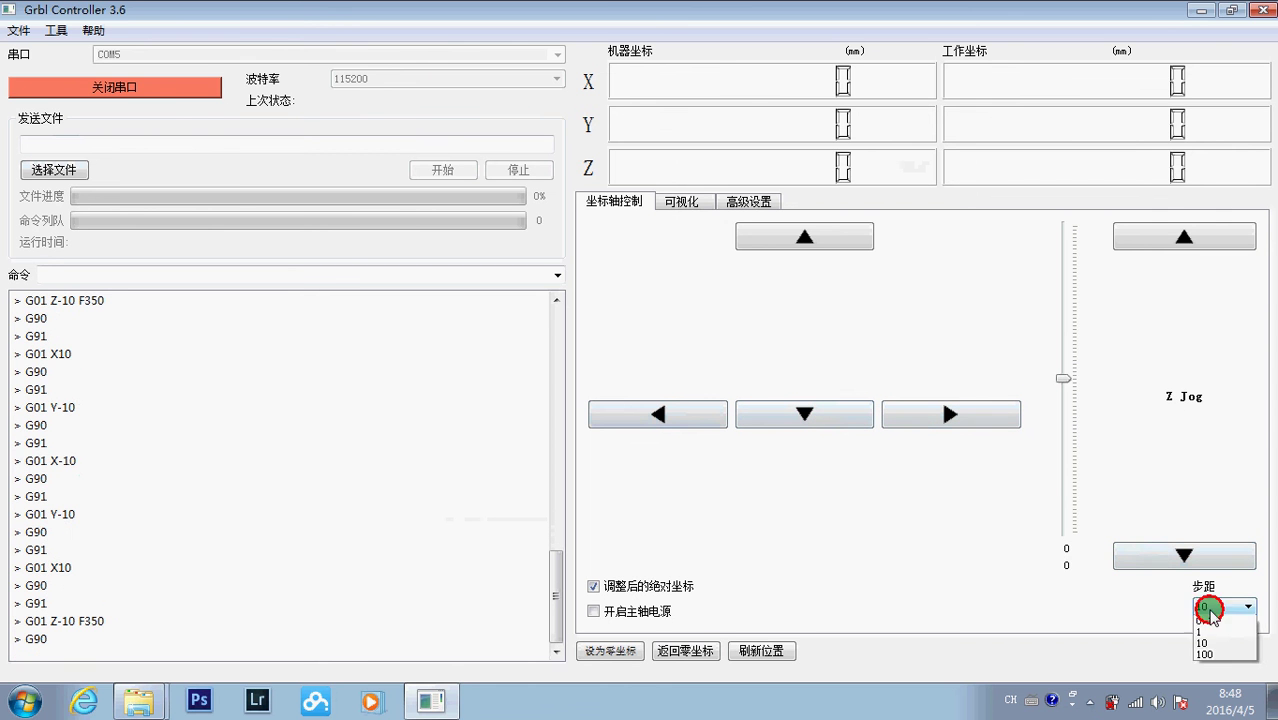
pyautogui.click(1208, 558)
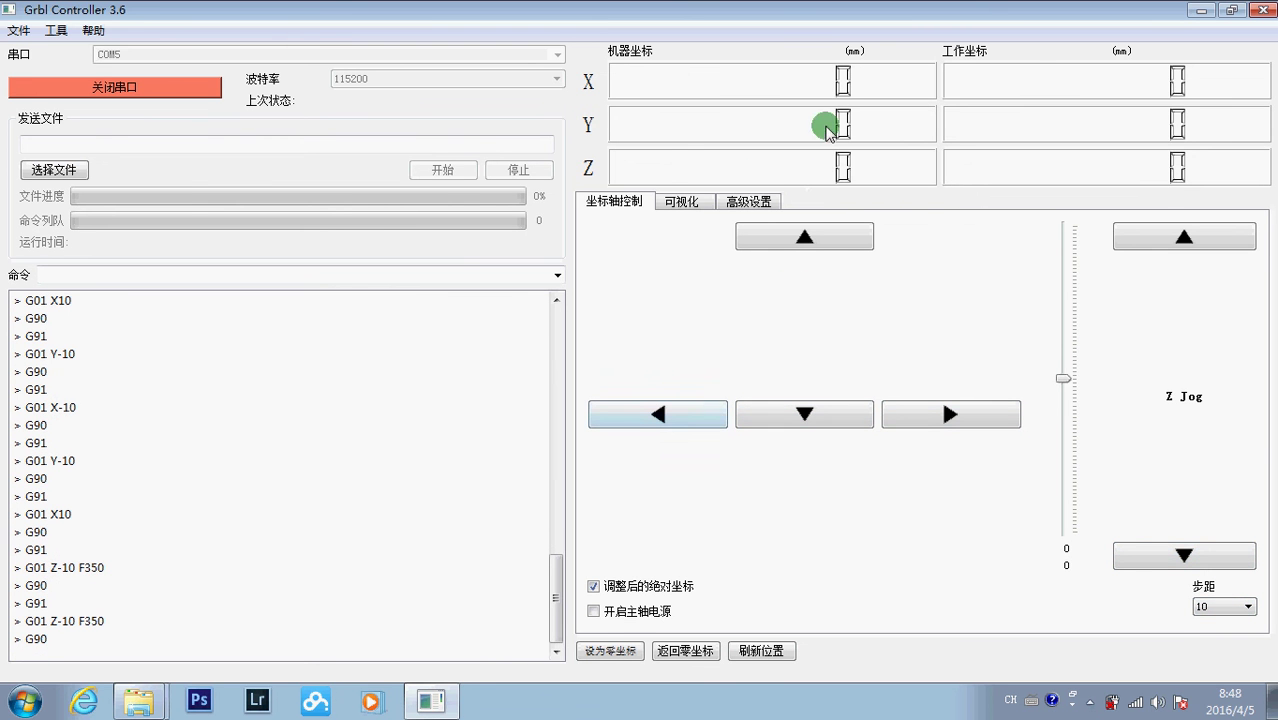
pyautogui.click(761, 650)
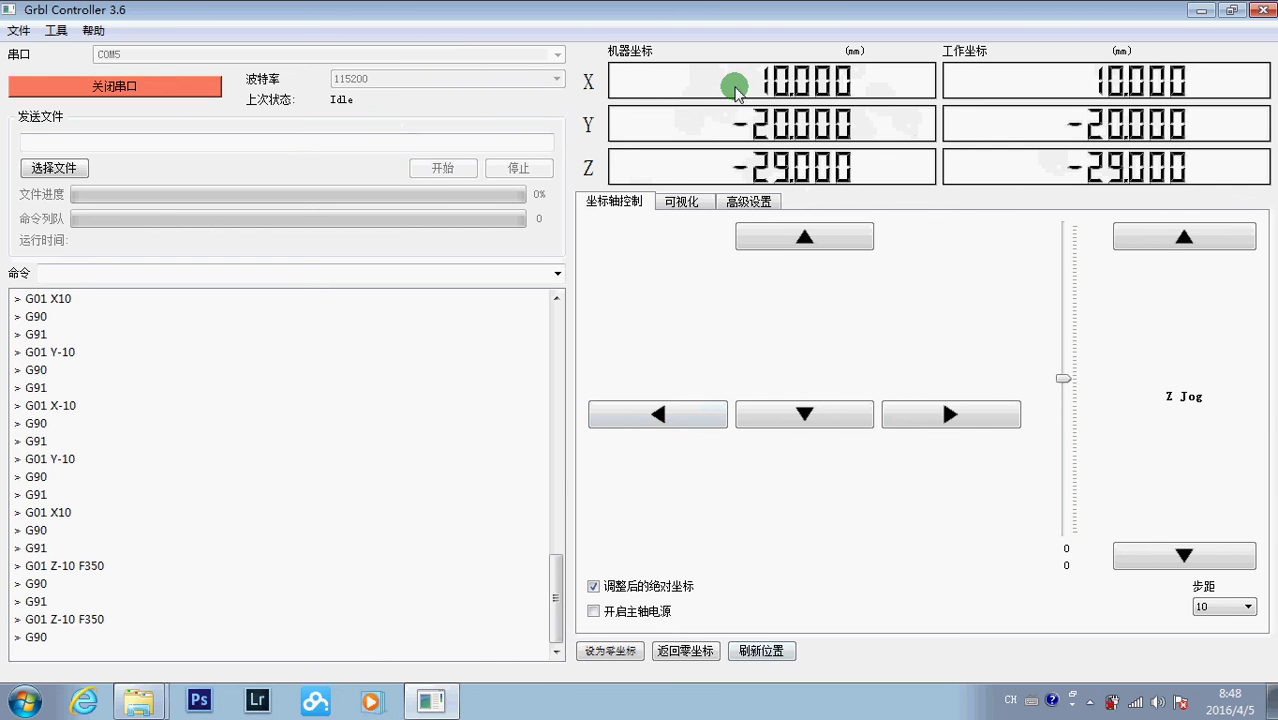
# Close and reopen the COM5 serial connection, and refresh the coordinates to reset them
pyautogui.click(108, 86)
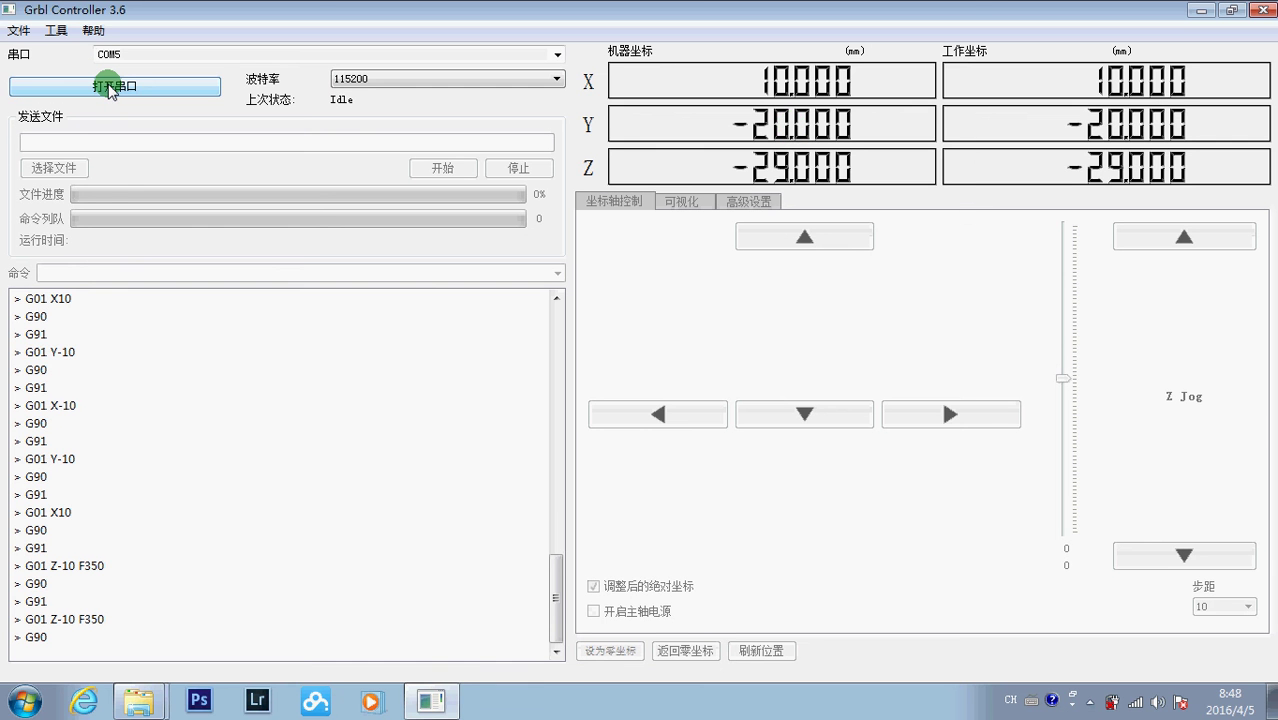
pyautogui.click(108, 86)
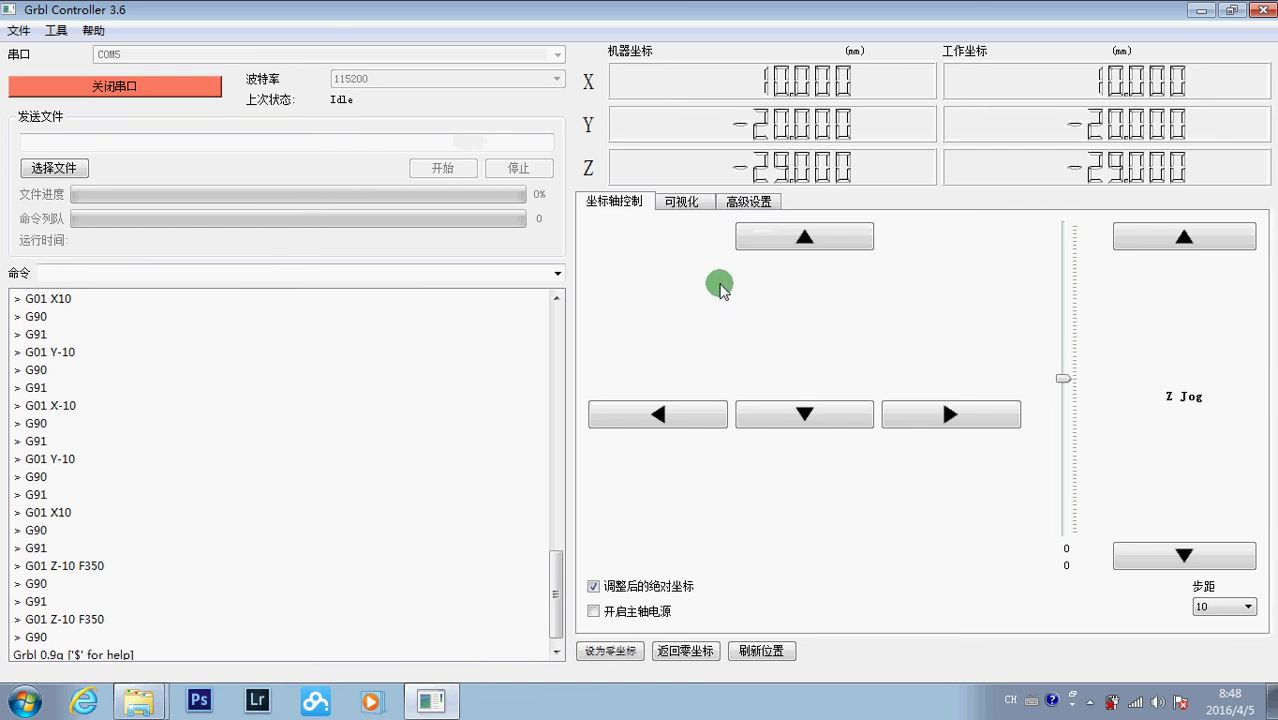
pyautogui.click(760, 650)
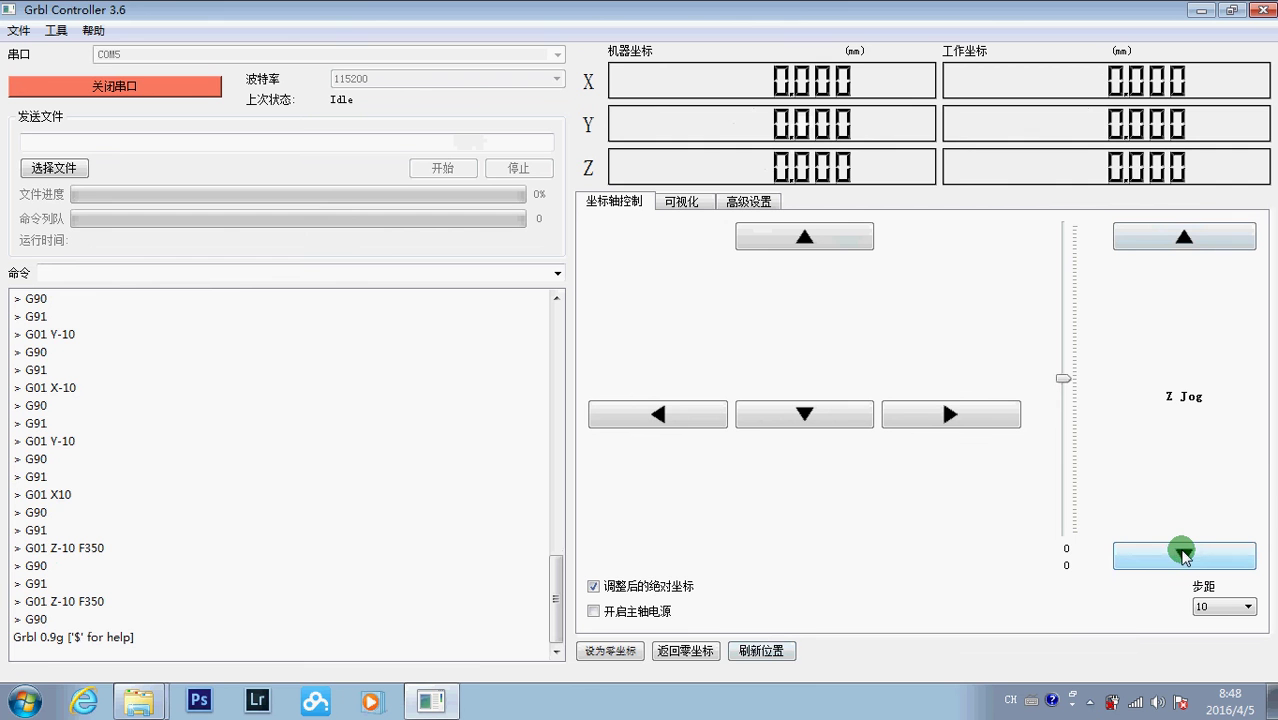
# Jog Z down by 10, set the current position as the work zero, and refresh the coordinates
pyautogui.click(1182, 553)
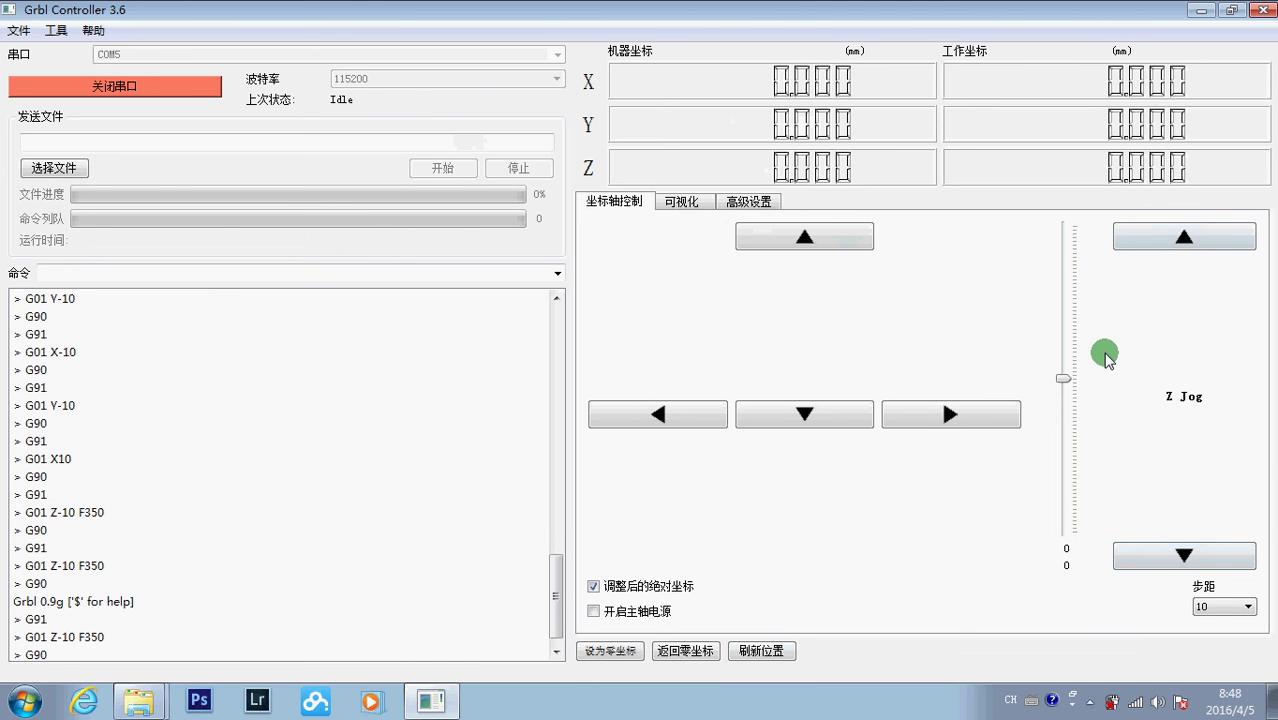
pyautogui.click(767, 648)
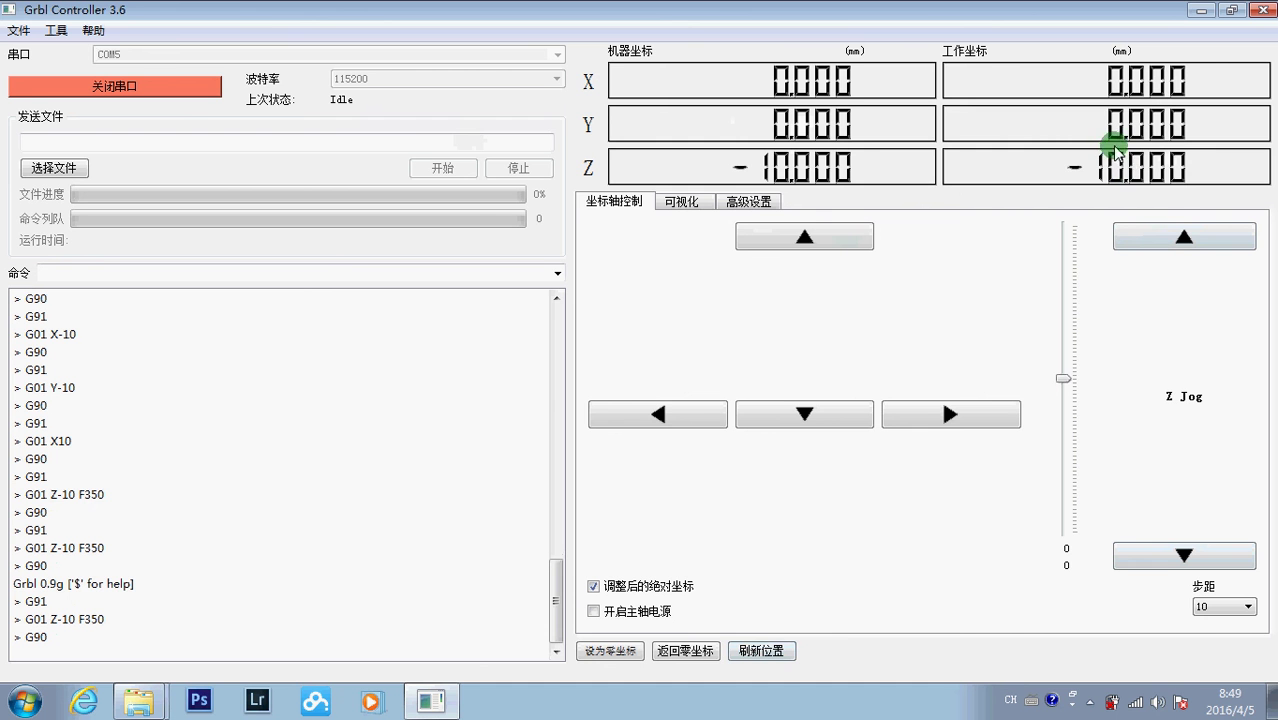
pyautogui.click(606, 651)
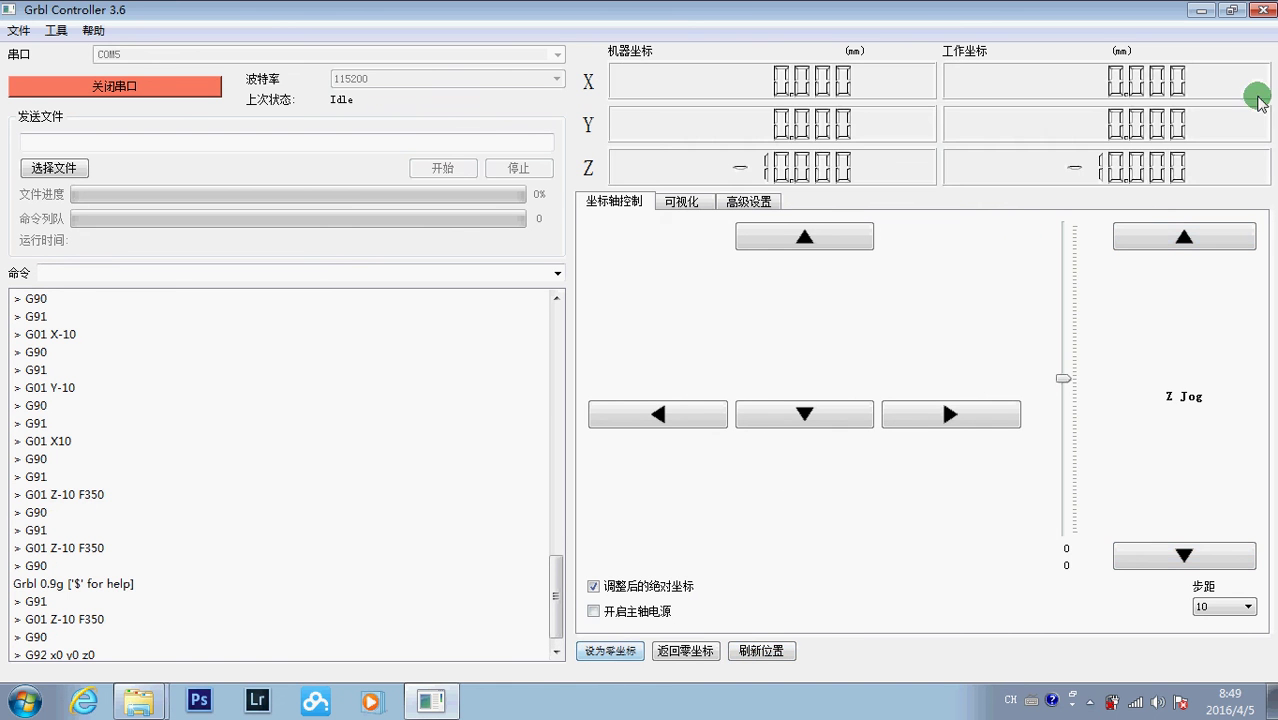
pyautogui.click(770, 650)
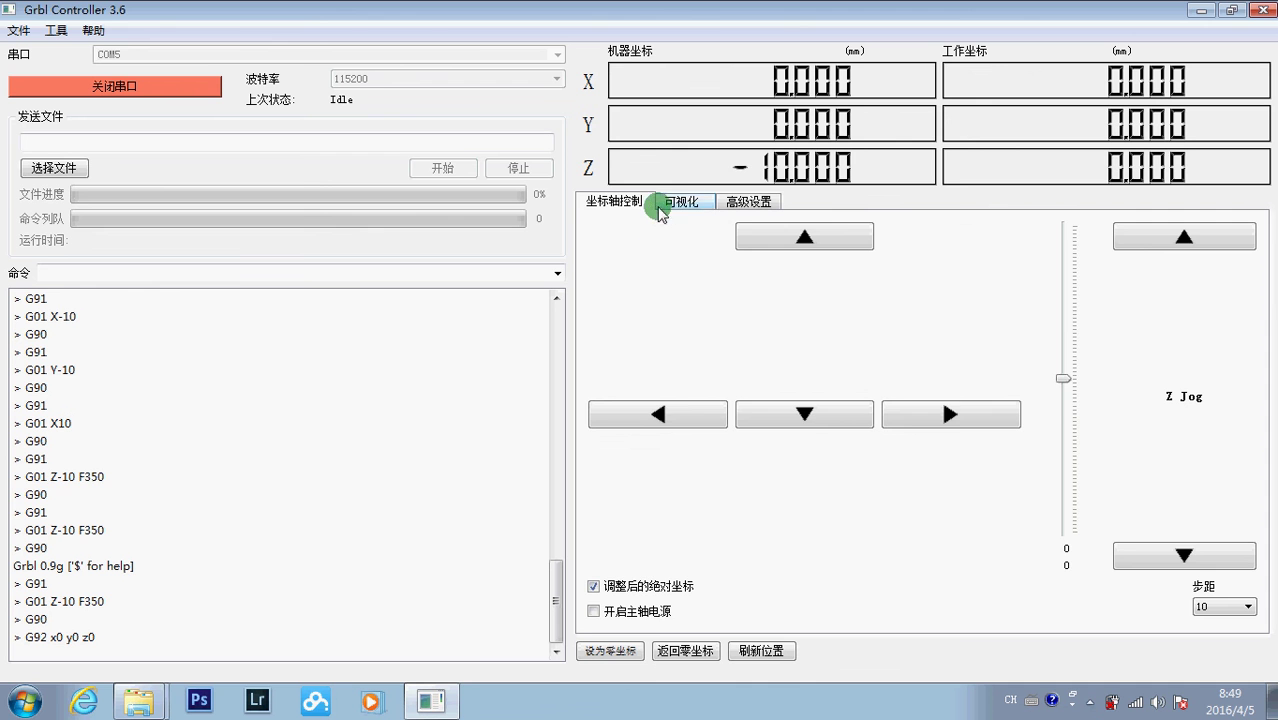
pyautogui.click(677, 203)
pyautogui.click(611, 201)
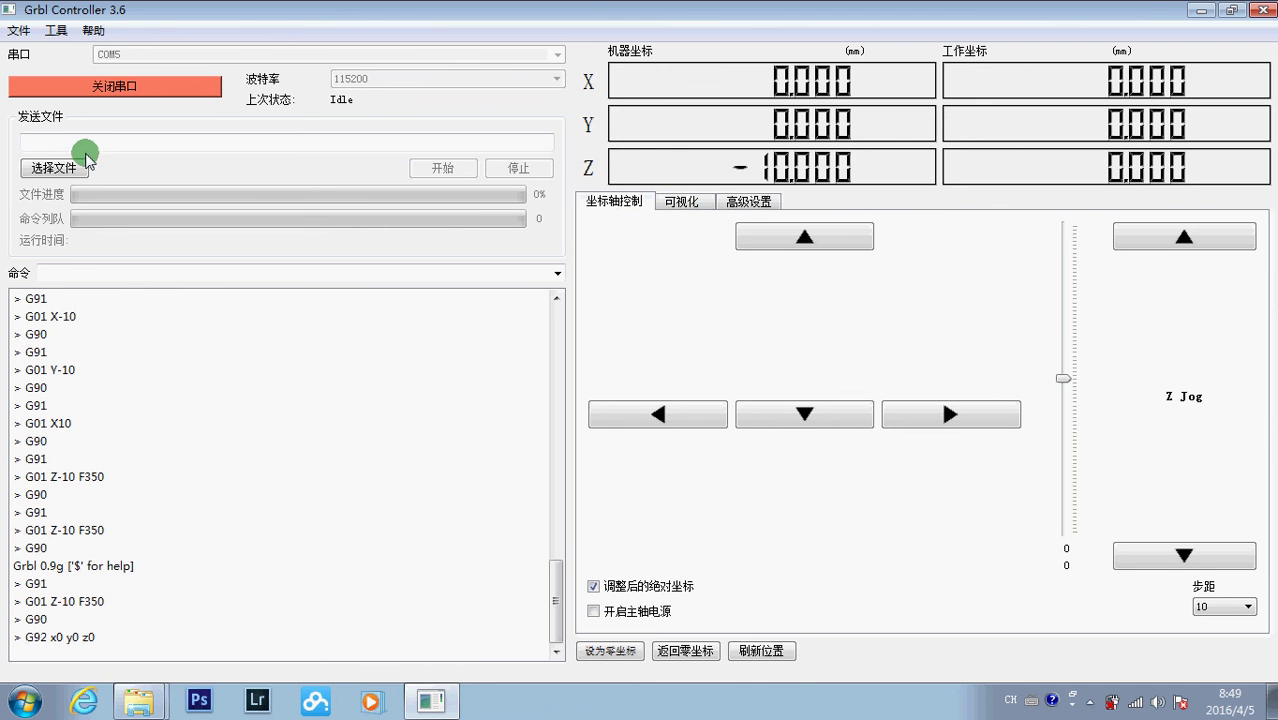
pyautogui.click(45, 166)
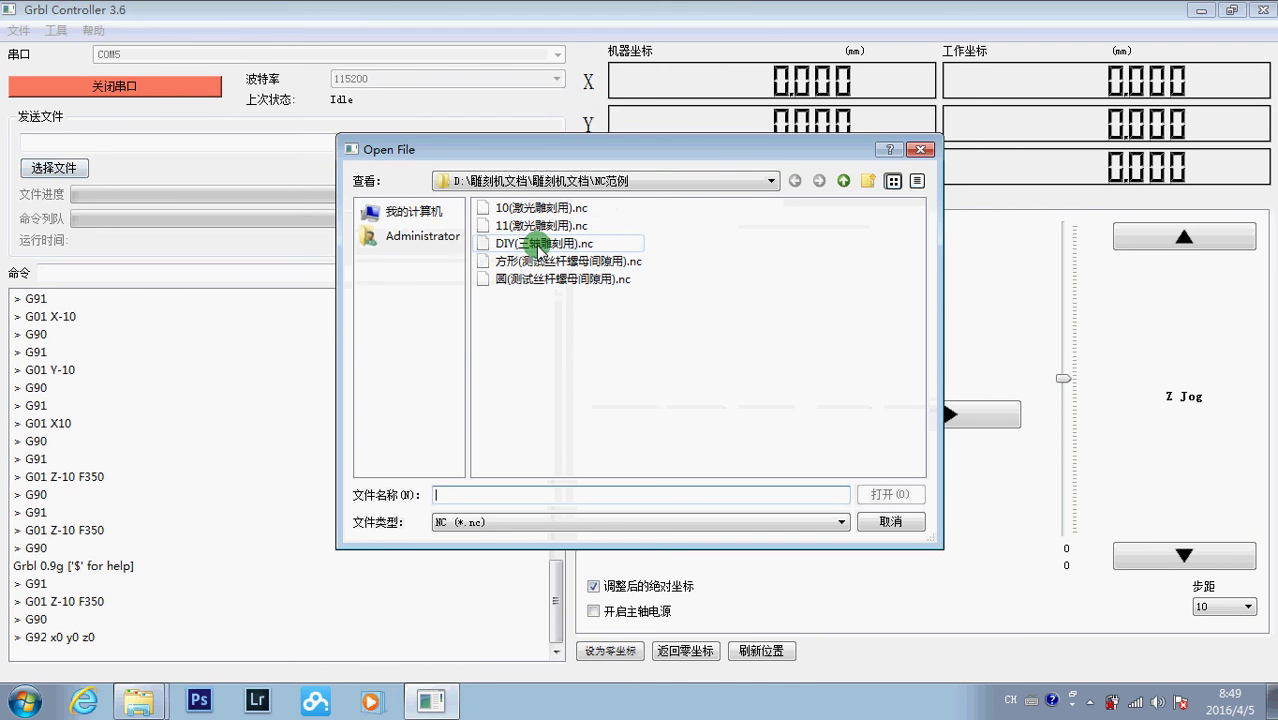
pyautogui.click(921, 151)
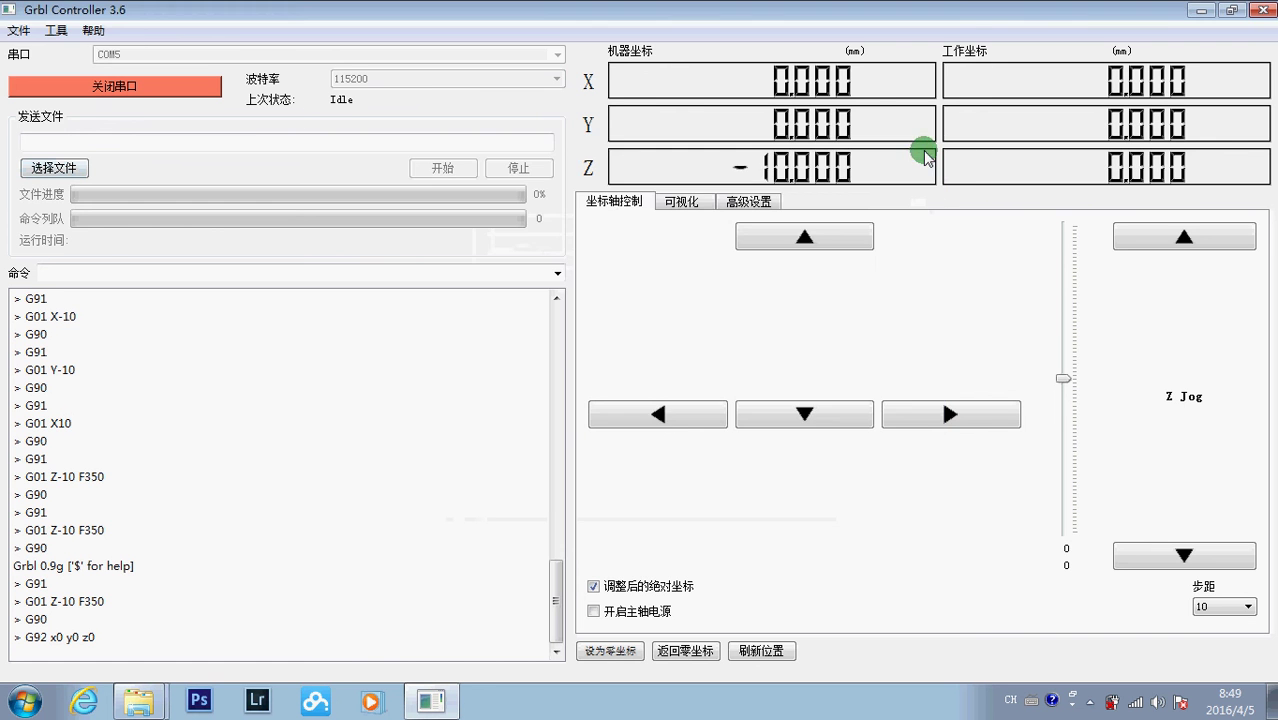
# Load DIY(三轴雕刻用).nc from the NC范例 folder as the file to engrave
pyautogui.click(45, 170)
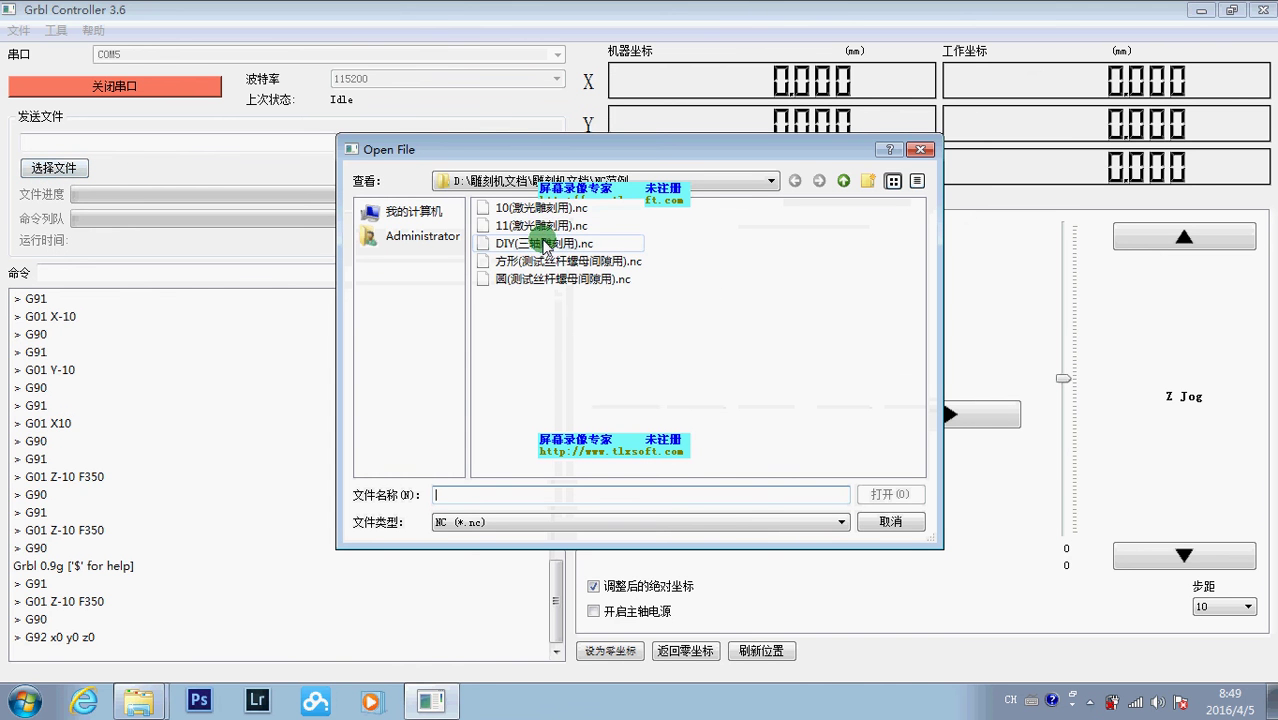
pyautogui.click(543, 245)
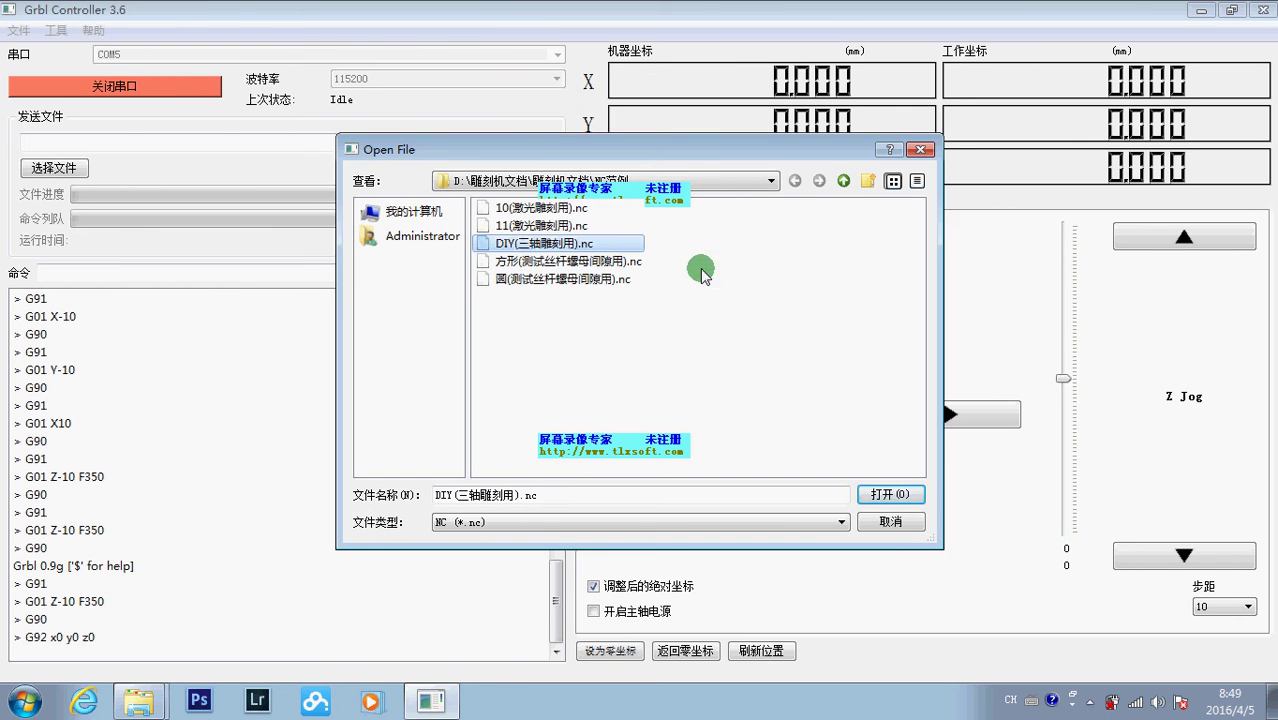
pyautogui.click(891, 495)
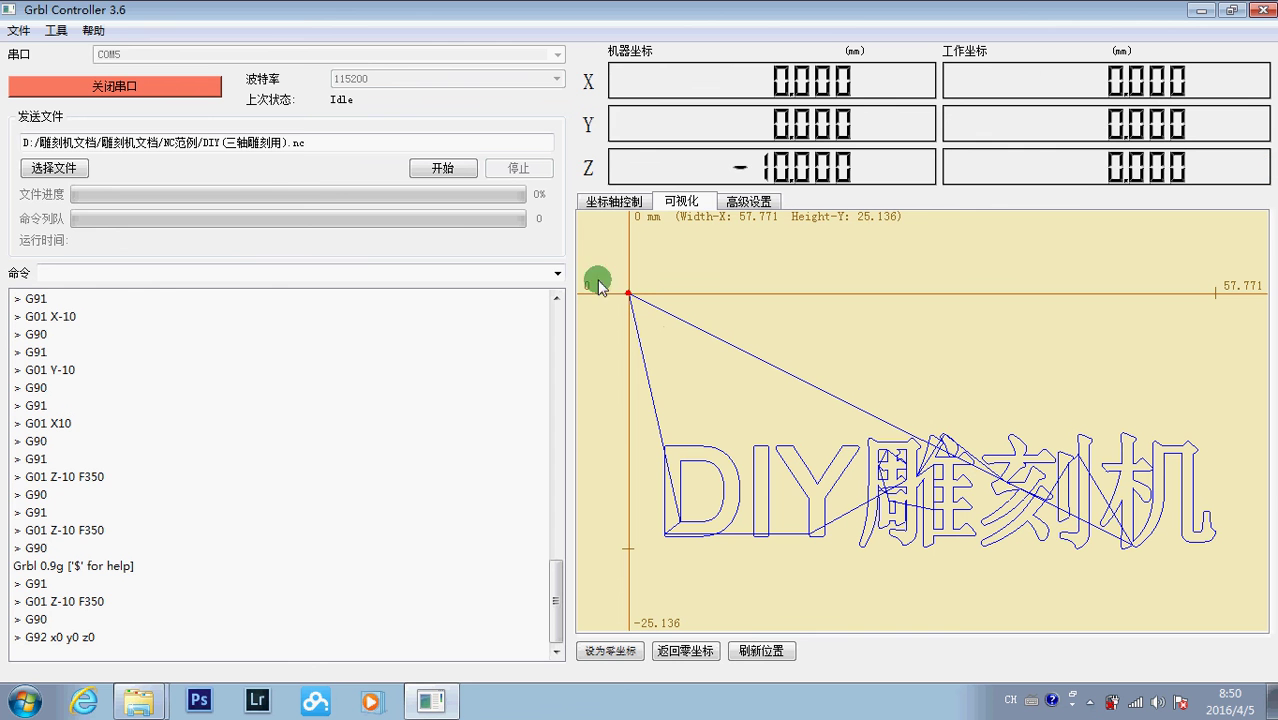
# Start sending the loaded engraving file to the machine, let part of it run, and stop the job
pyautogui.click(449, 170)
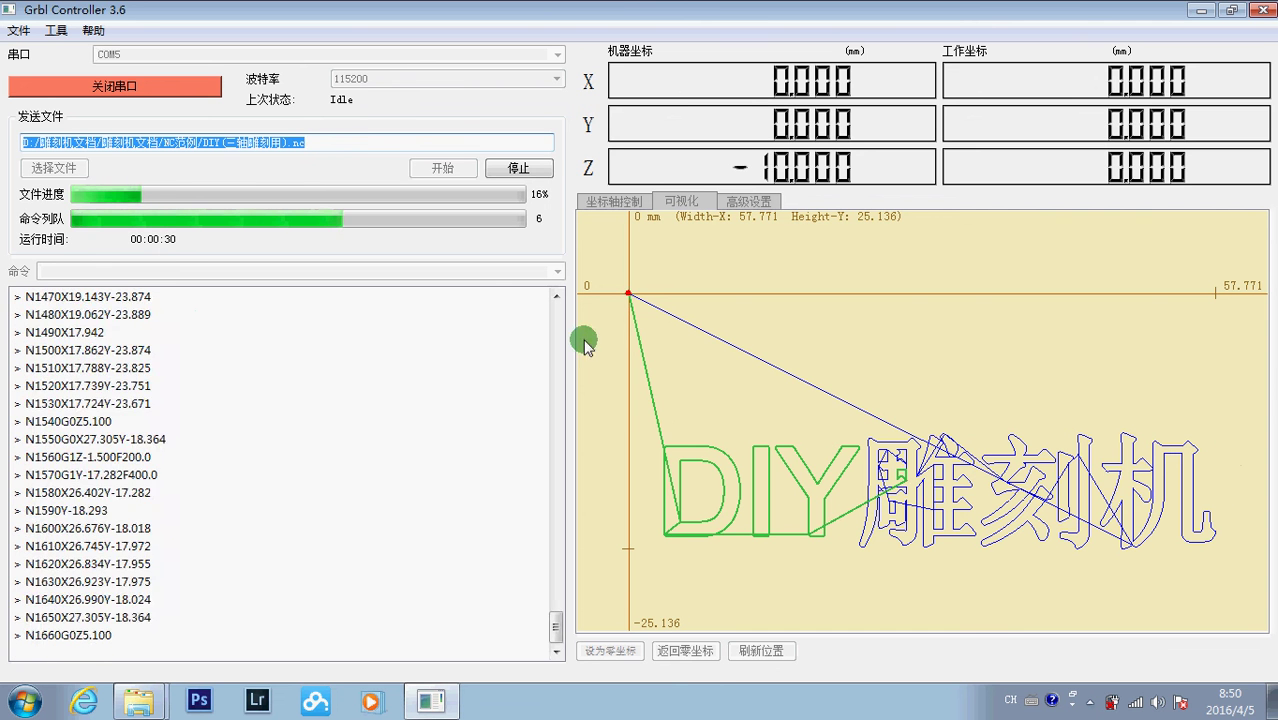
pyautogui.click(516, 170)
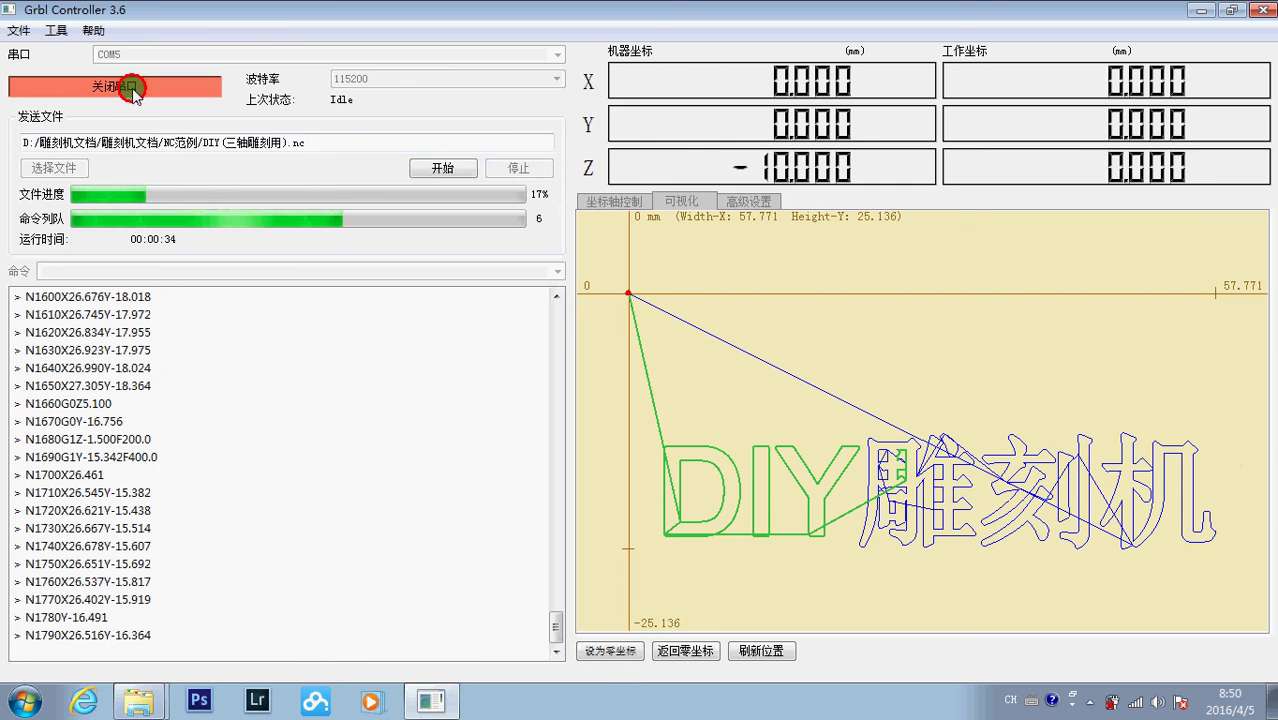